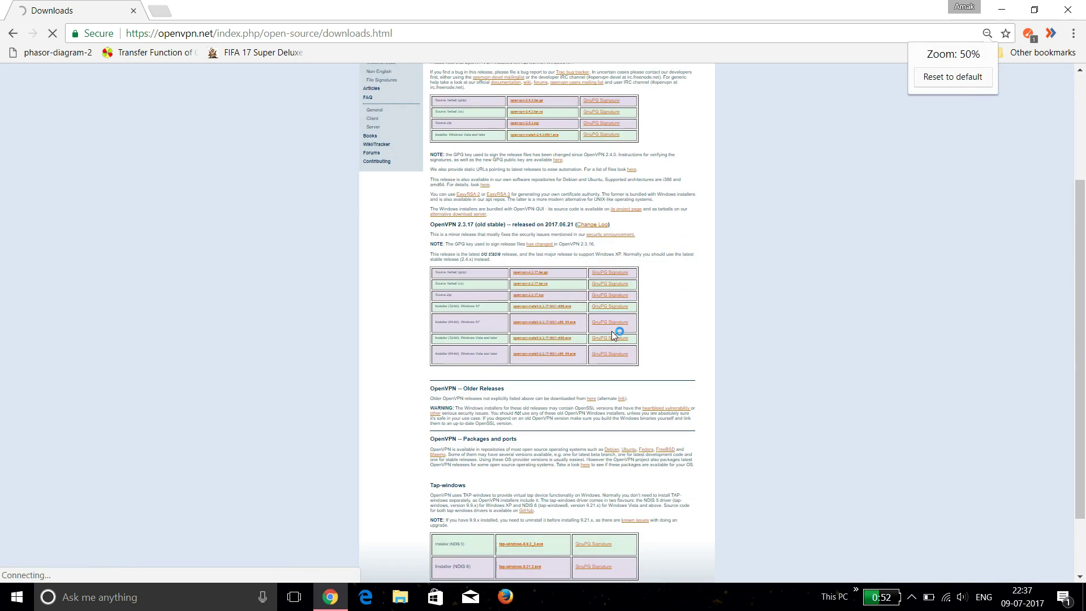
- Reset the page zoom to 100% and confirm the OpenVPN 2.4.3 installer finished downloading
{"action": "left_click", "coordinate": [949, 84]}
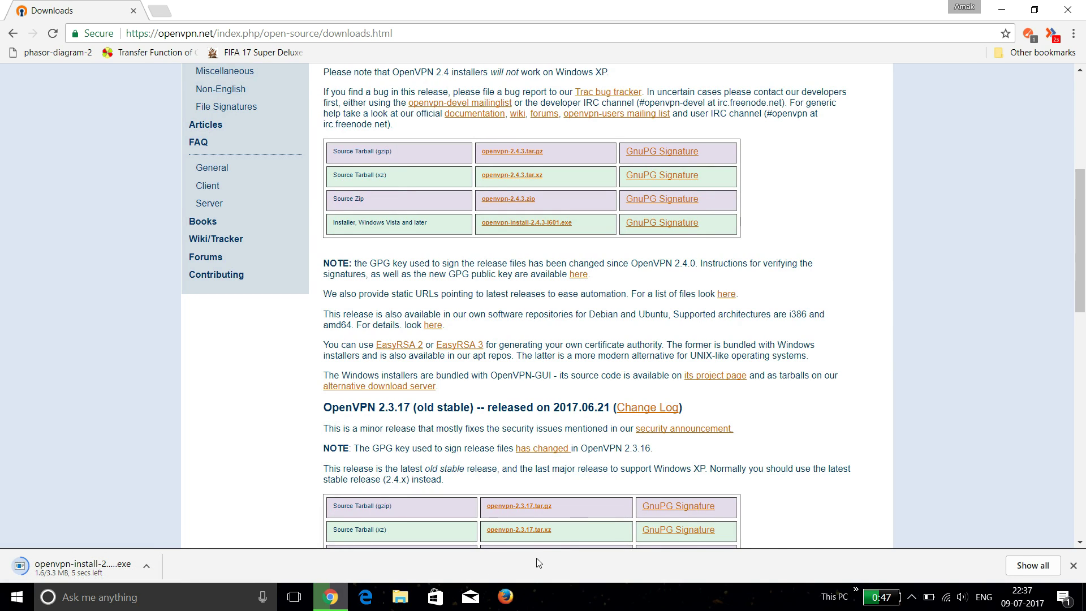
{"action": "left_click", "coordinate": [1033, 565]}
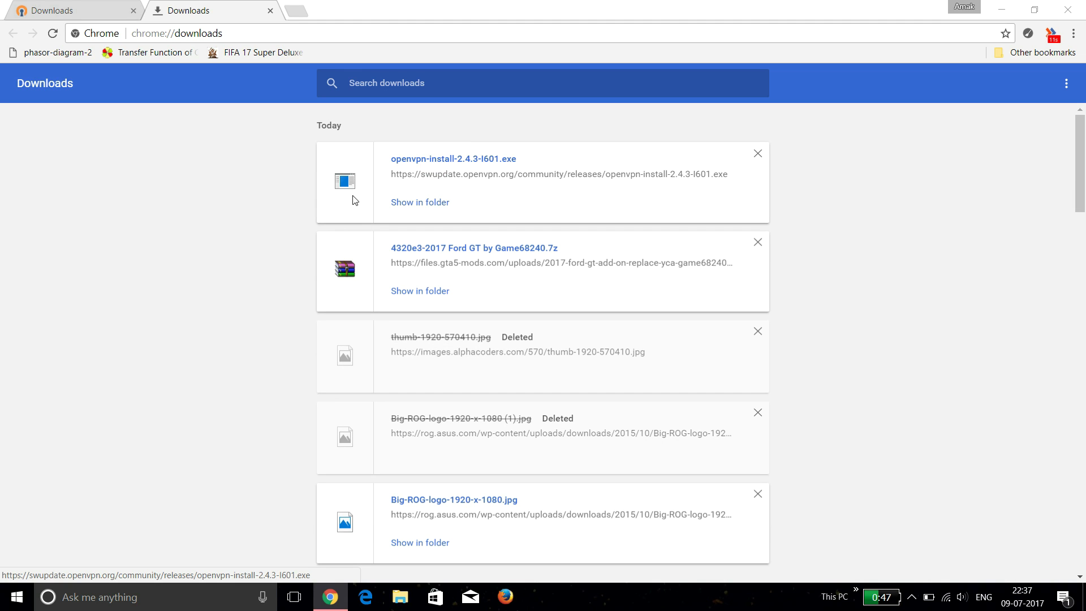
{"action": "left_click", "coordinate": [80, 21]}
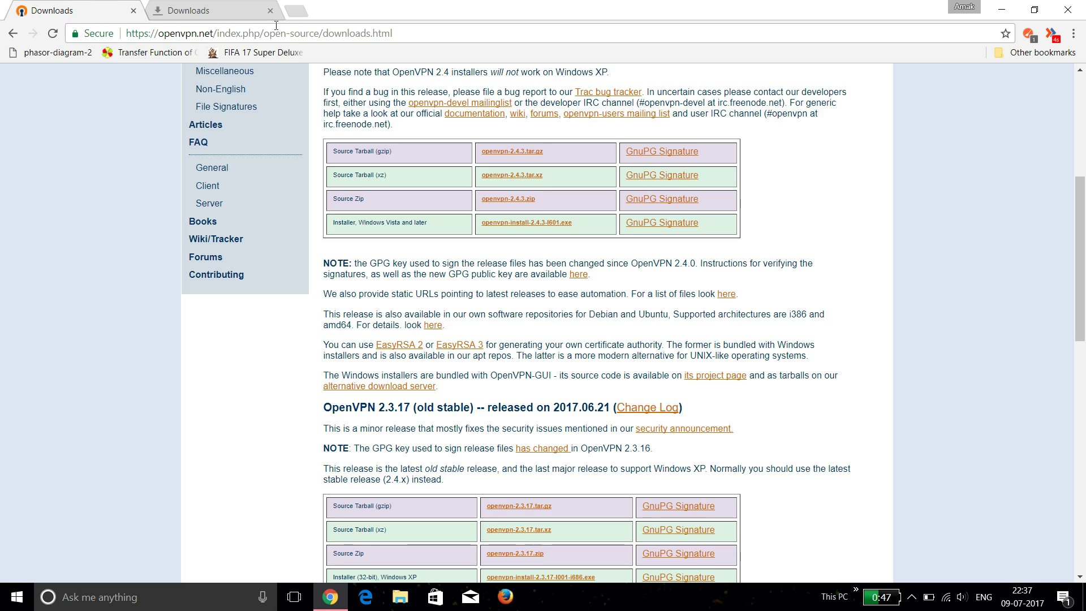
{"action": "left_click", "coordinate": [276, 26]}
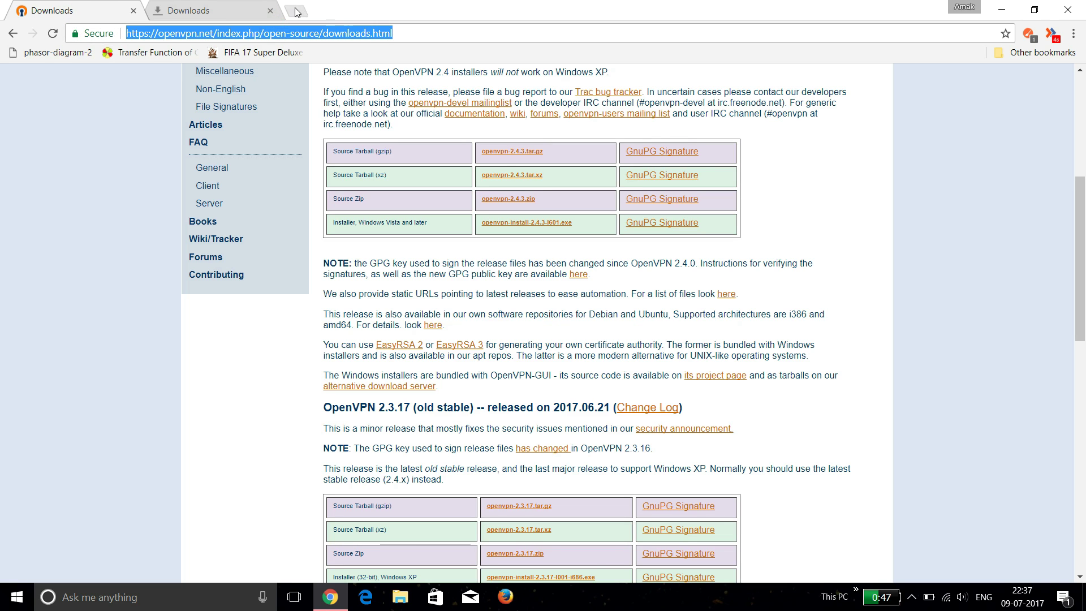
{"action": "left_click", "coordinate": [295, 12]}
- Search Google for 'open vpn india'
{"action": "type", "text": "open"}
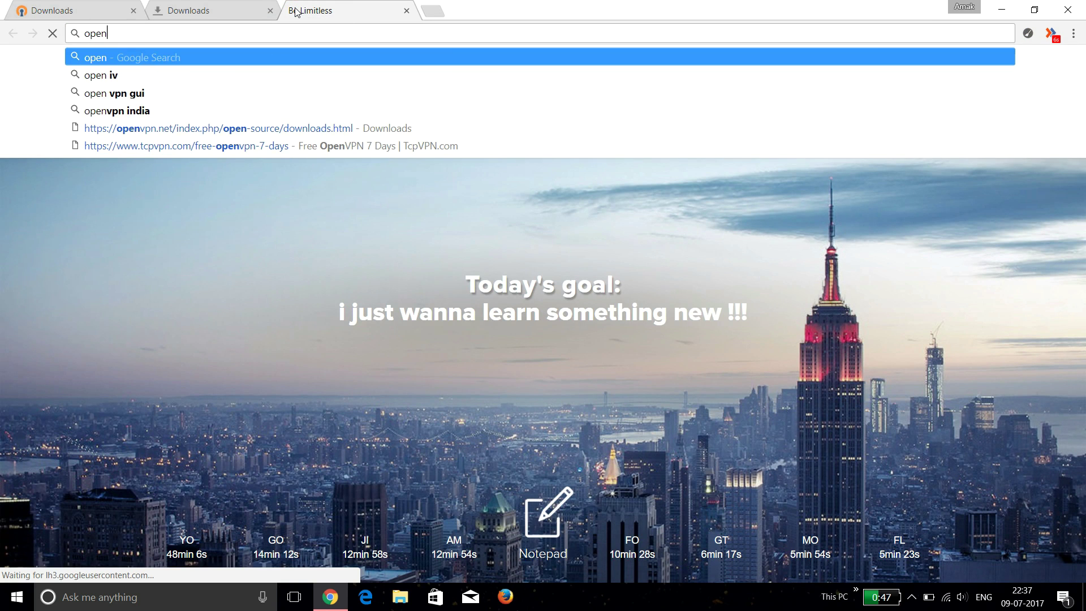
{"action": "type", "text": " vpm"}
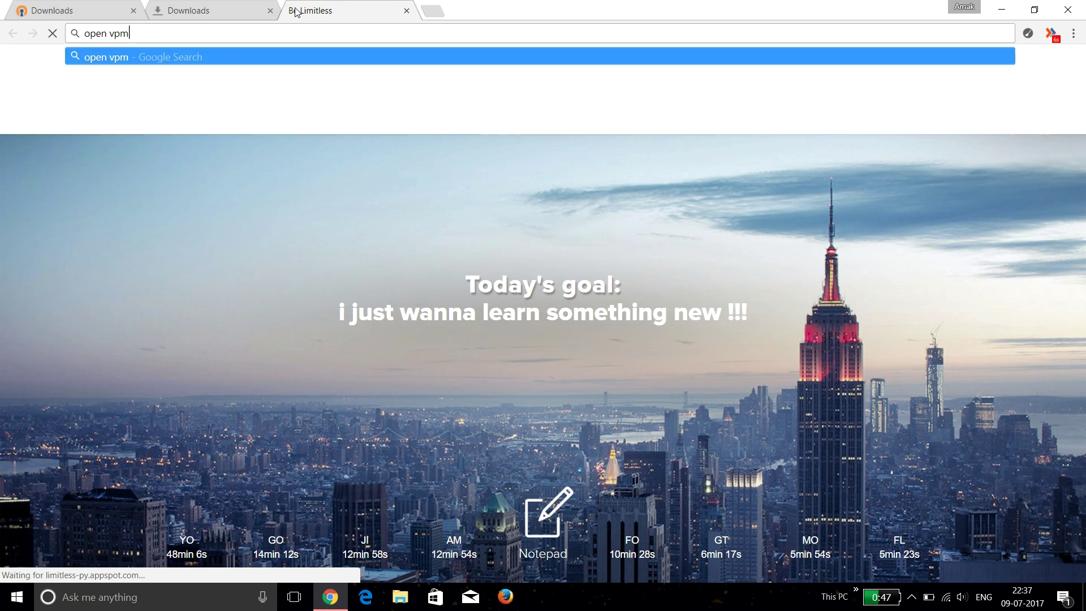
{"action": "key", "text": "BackSpace"}
{"action": "type", "text": "n"}
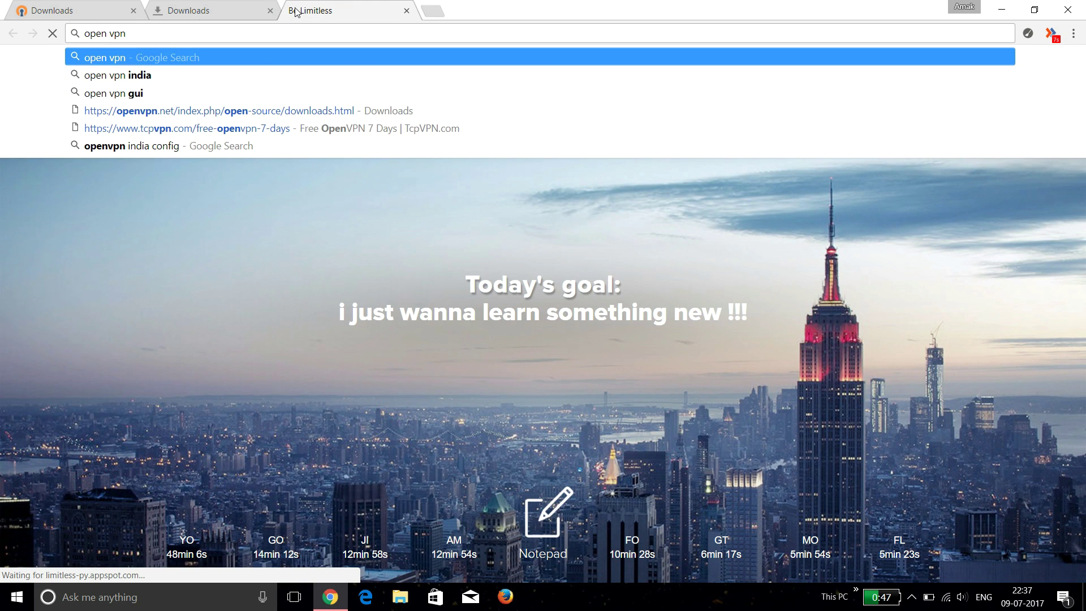
{"action": "key", "text": "Down"}
{"action": "key", "text": "Return"}
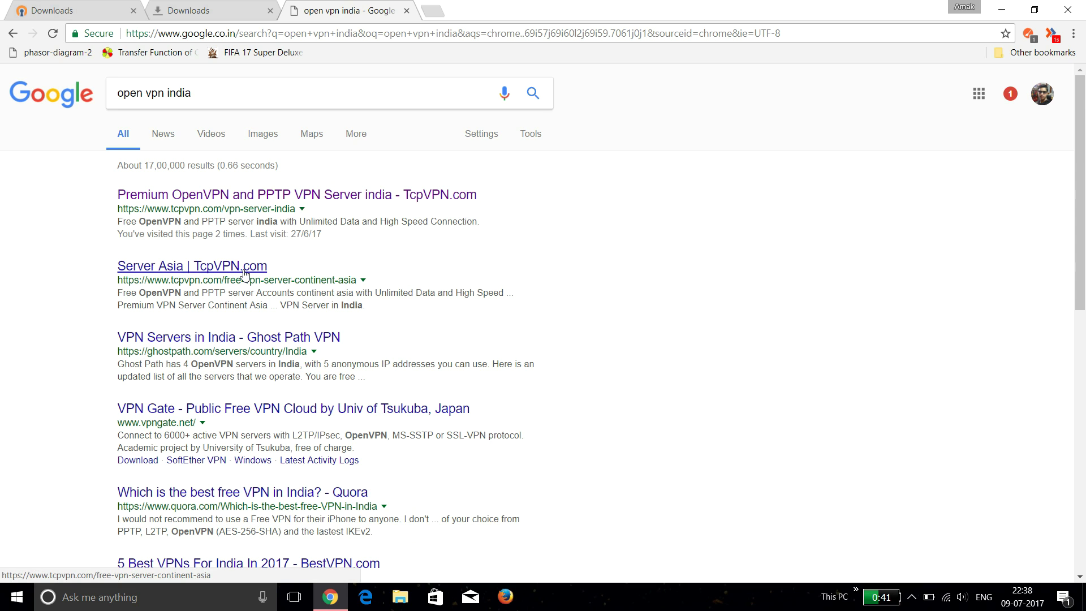
- Open the TcpVPN.com Server Asia result and select the India server
{"action": "left_click", "coordinate": [244, 274]}
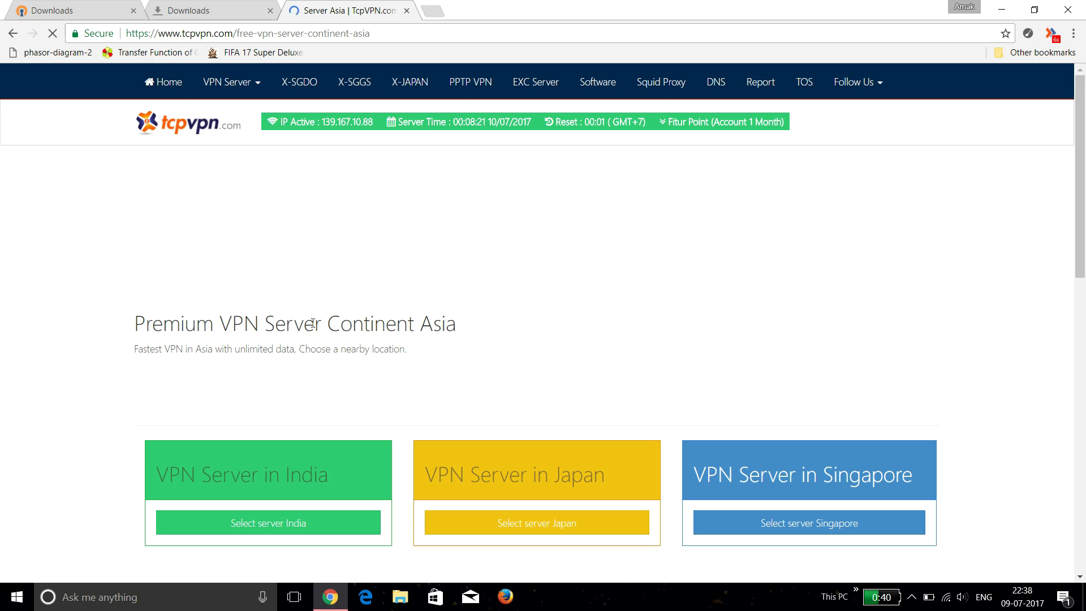
{"action": "scroll", "coordinate": [313, 322], "scroll_direction": "down", "scroll_amount": 4}
{"action": "scroll", "coordinate": [314, 327], "scroll_direction": "down", "scroll_amount": 2}
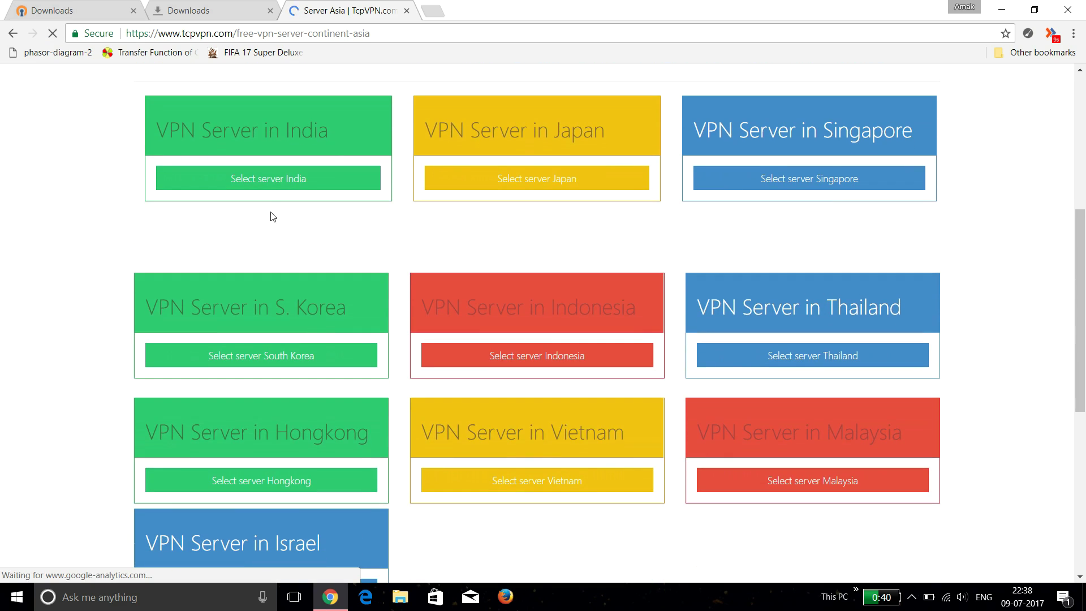
{"action": "left_click", "coordinate": [263, 190]}
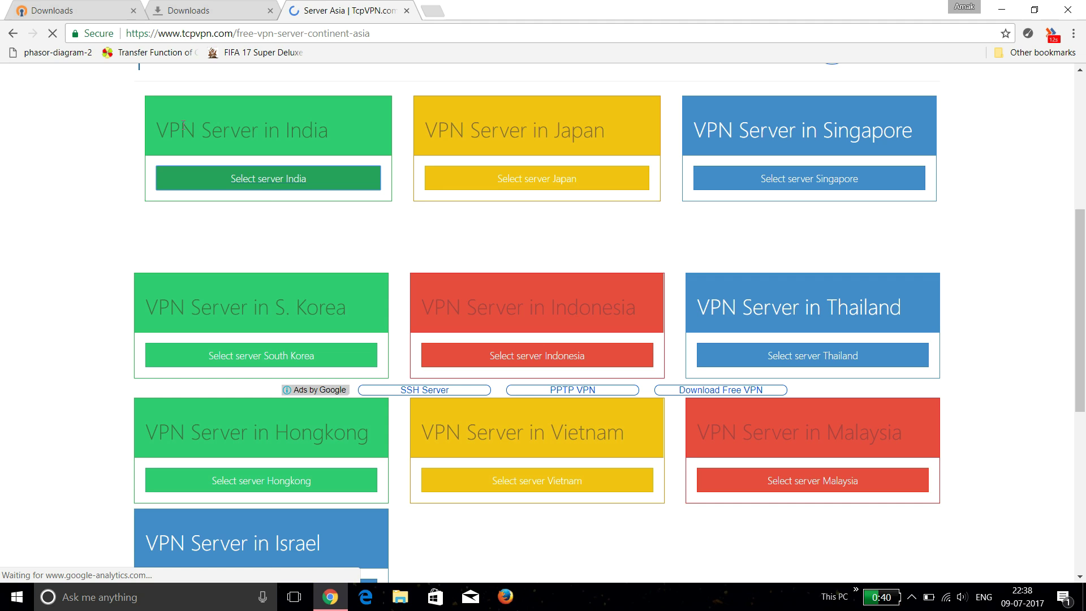
{"action": "left_click", "coordinate": [53, 33]}
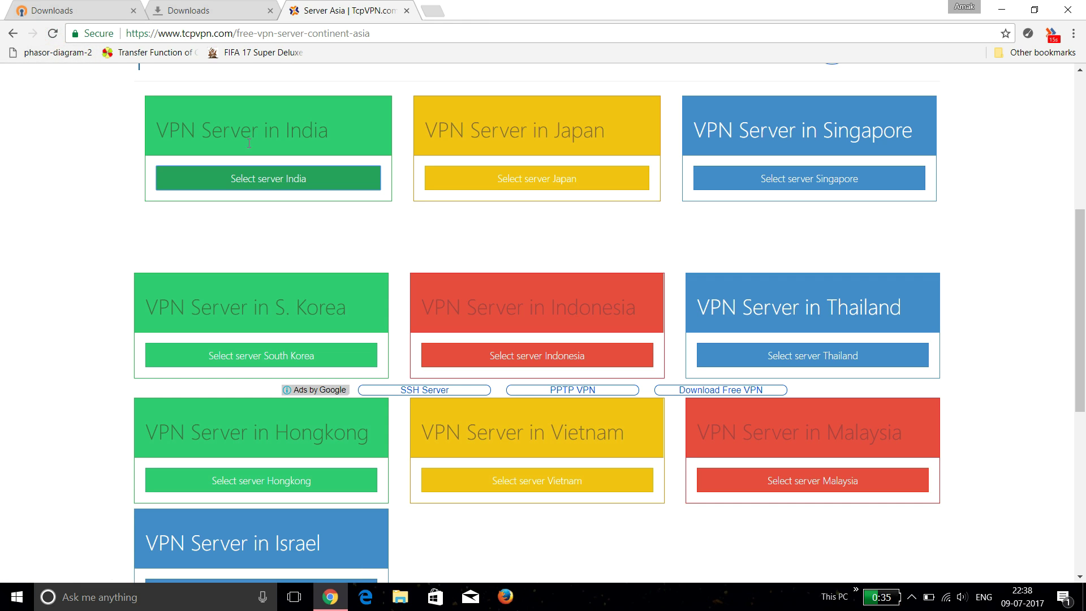
{"action": "left_click", "coordinate": [266, 187]}
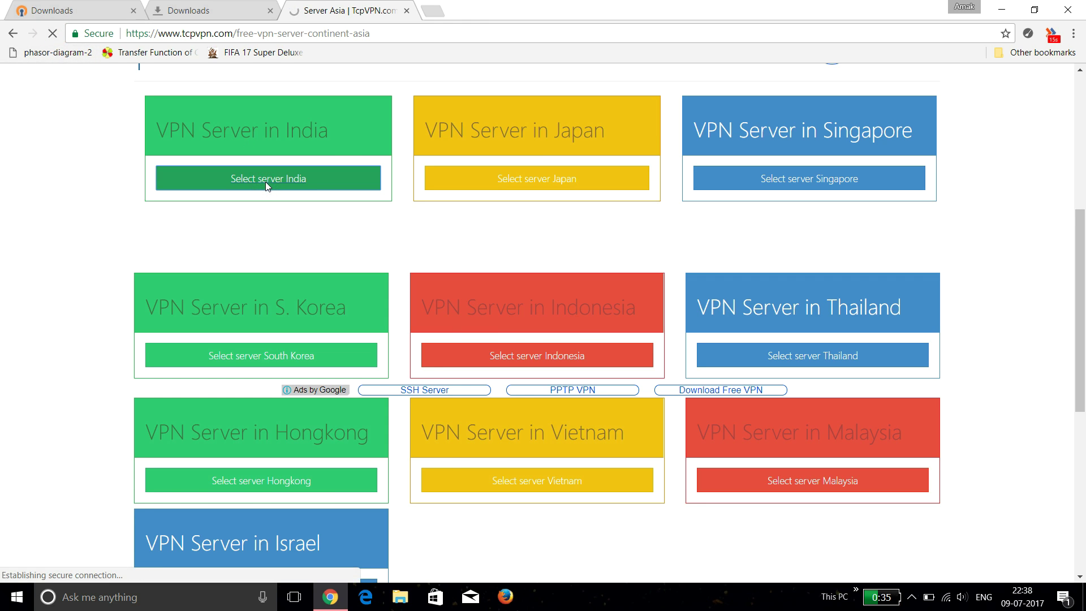
- Download the Server TCP INDIA config india.tcpvpn.com.rar and open the account-creation page
{"action": "scroll", "coordinate": [292, 371], "scroll_direction": "down", "scroll_amount": 5}
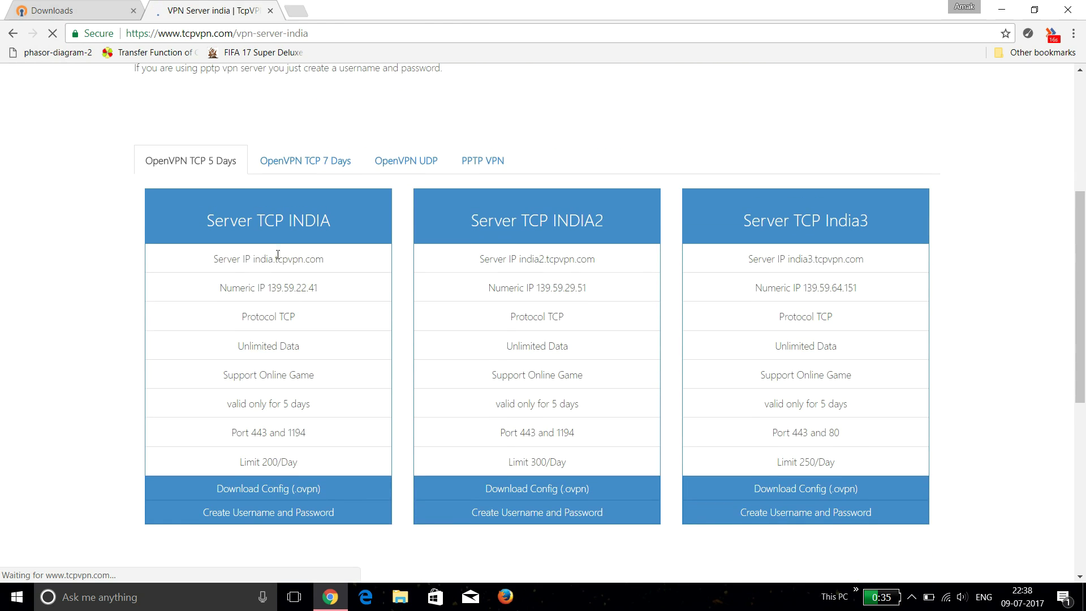
{"action": "scroll", "coordinate": [259, 420], "scroll_direction": "down", "scroll_amount": 1}
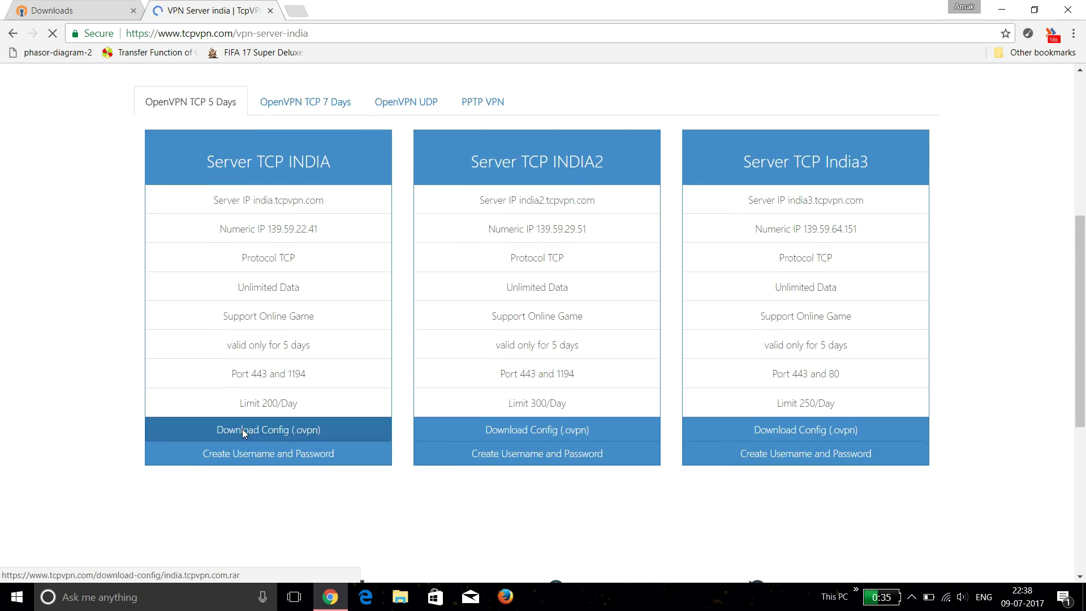
{"action": "left_click", "coordinate": [277, 436]}
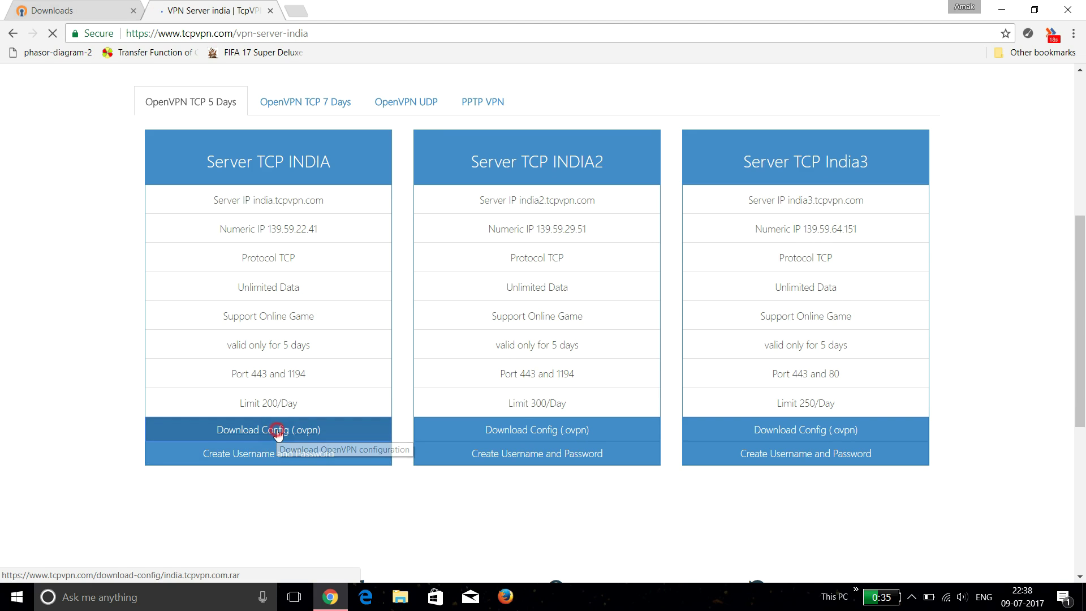
{"action": "left_click", "coordinate": [52, 33]}
{"action": "left_click", "coordinate": [296, 426]}
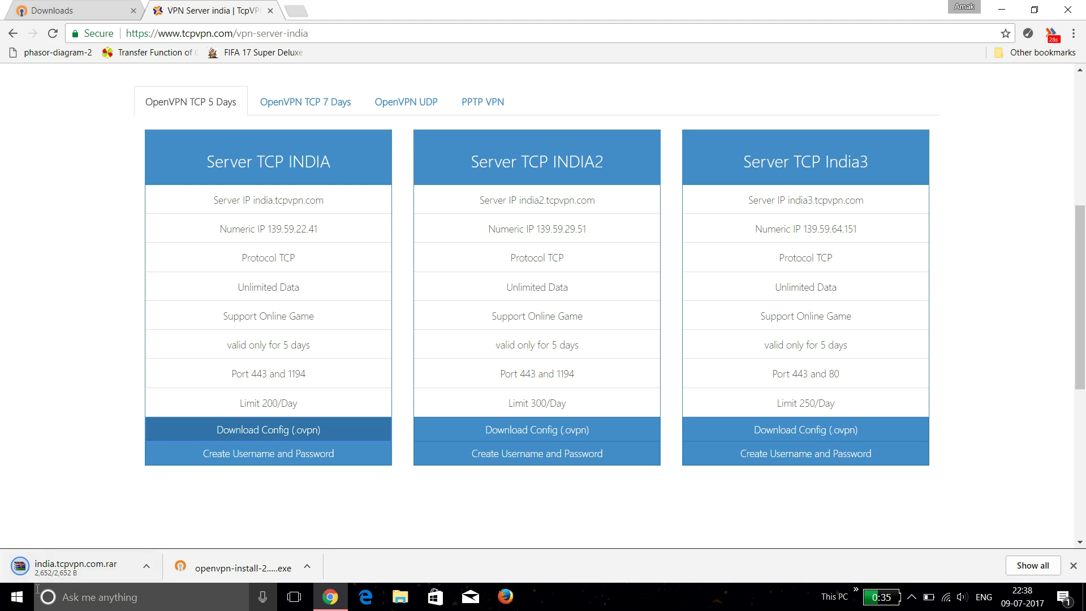
{"action": "left_click", "coordinate": [256, 454]}
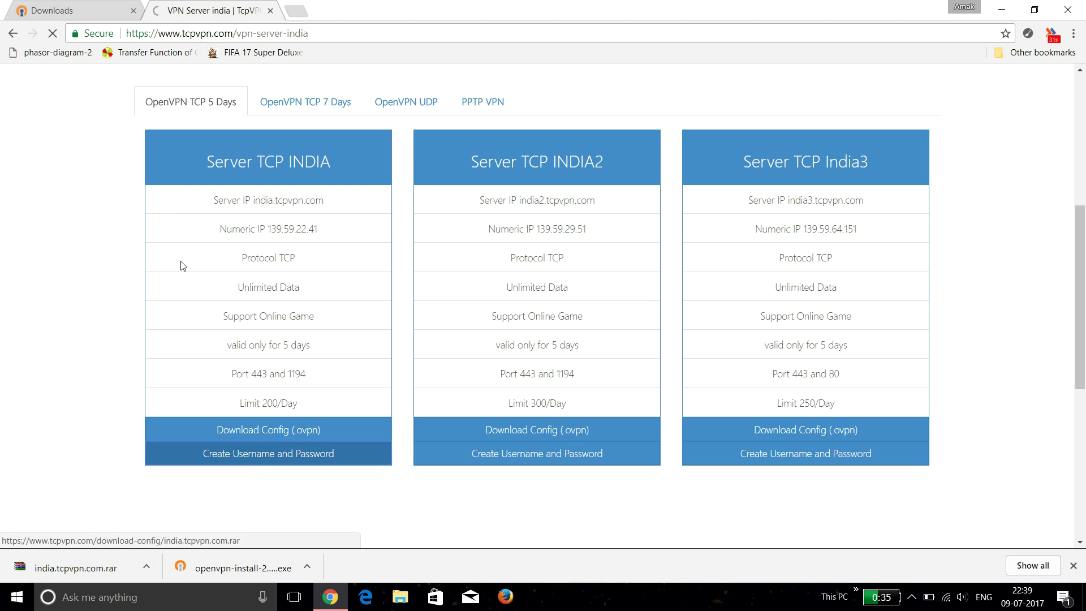
{"action": "left_click", "coordinate": [82, 5]}
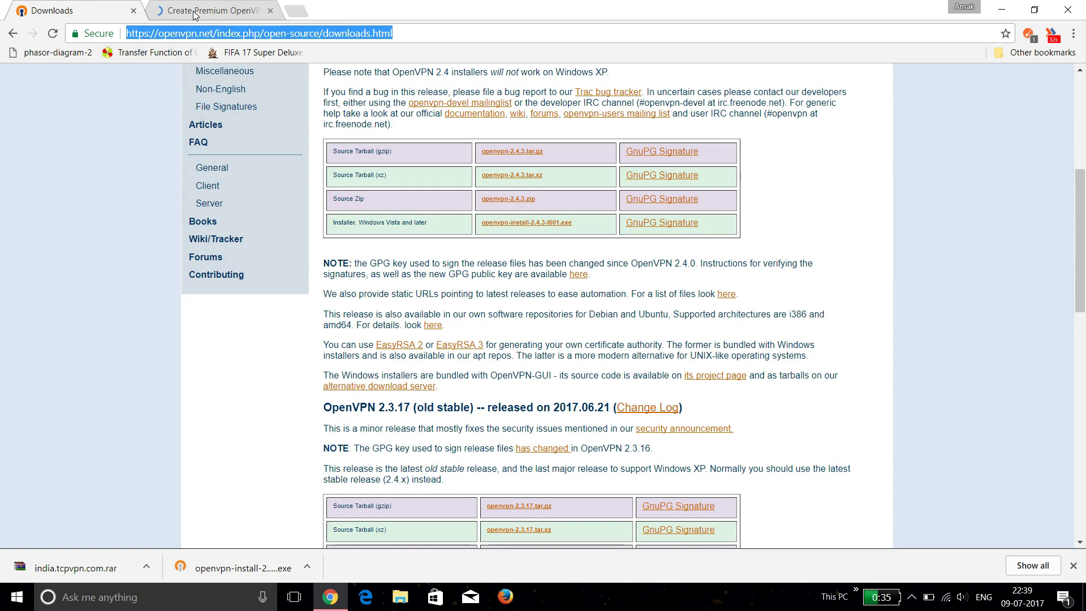
- Create a TcpVPN premium account for TCP INDIA with a chosen username and password
{"action": "left_click", "coordinate": [134, 11]}
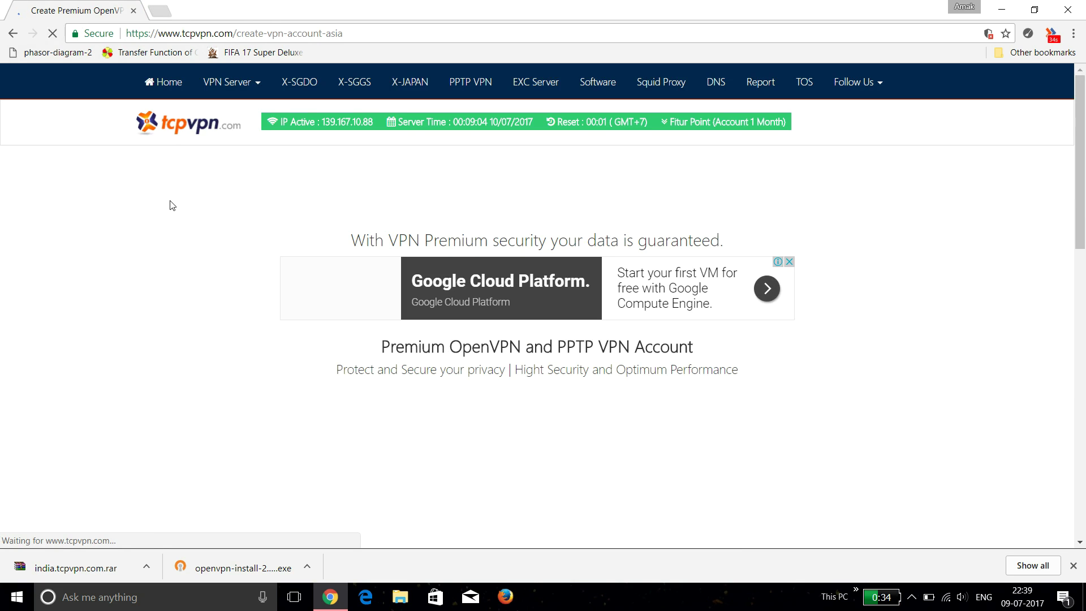
{"action": "scroll", "coordinate": [477, 335], "scroll_direction": "down", "scroll_amount": 6}
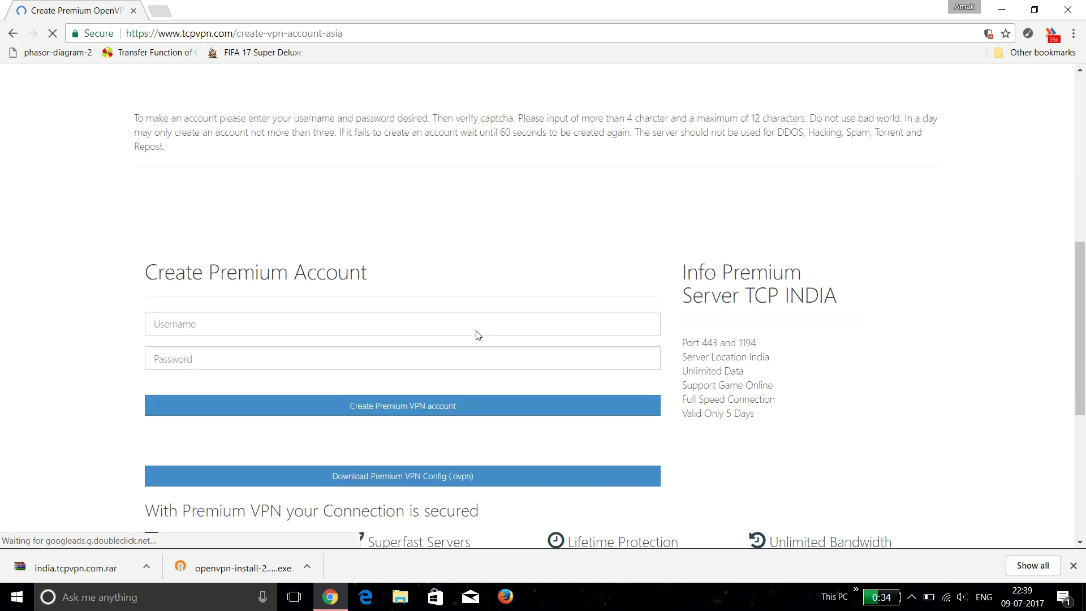
{"action": "left_click", "coordinate": [352, 277]}
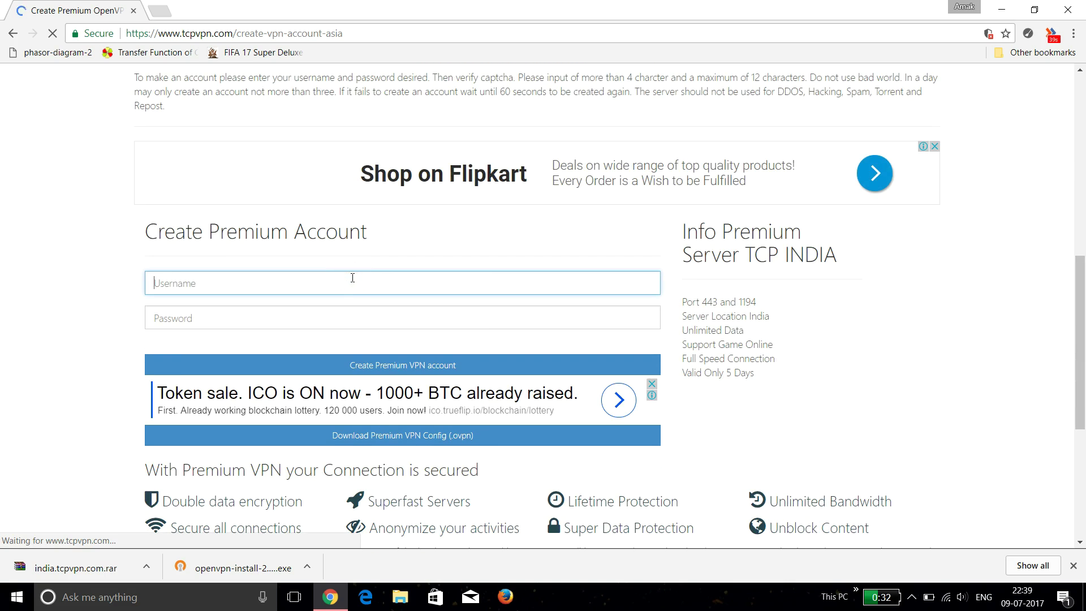
{"action": "type", "text": "amak"}
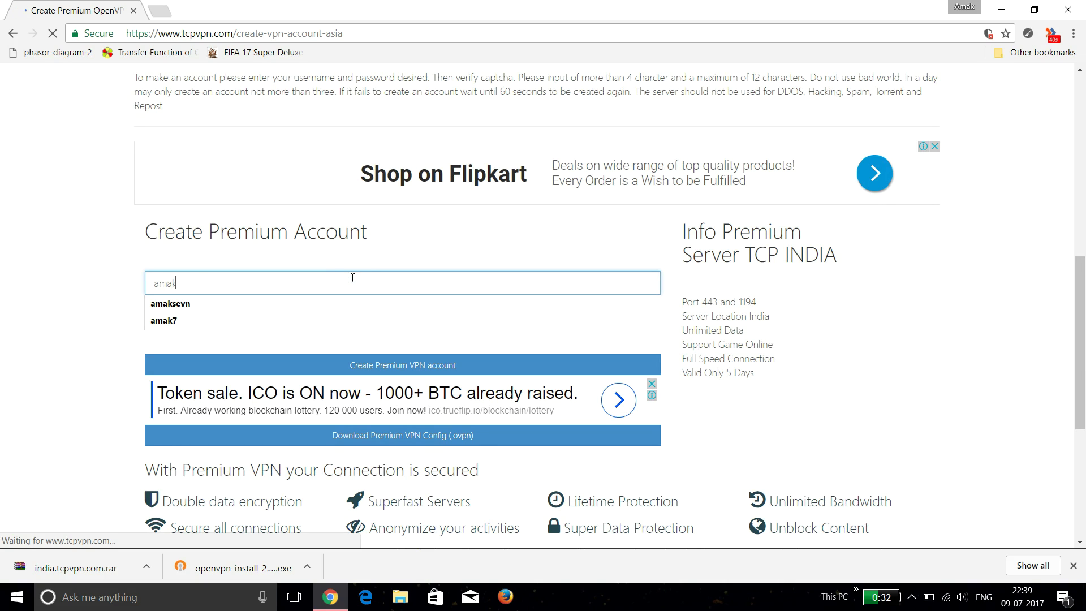
{"action": "key", "text": "Down"}
{"action": "key", "text": "Return"}
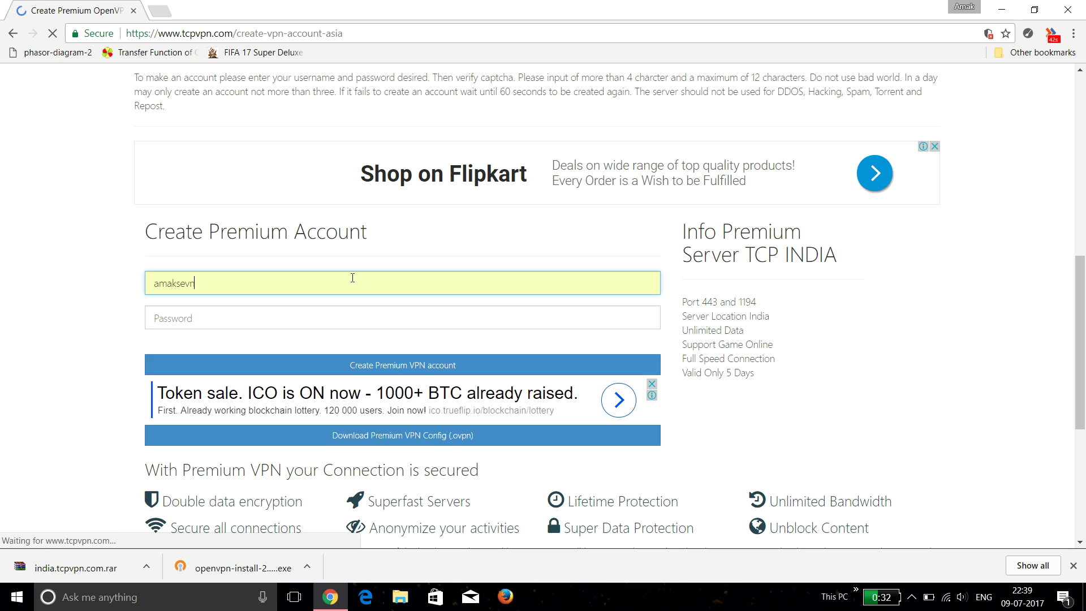
{"action": "key", "text": "Tab"}
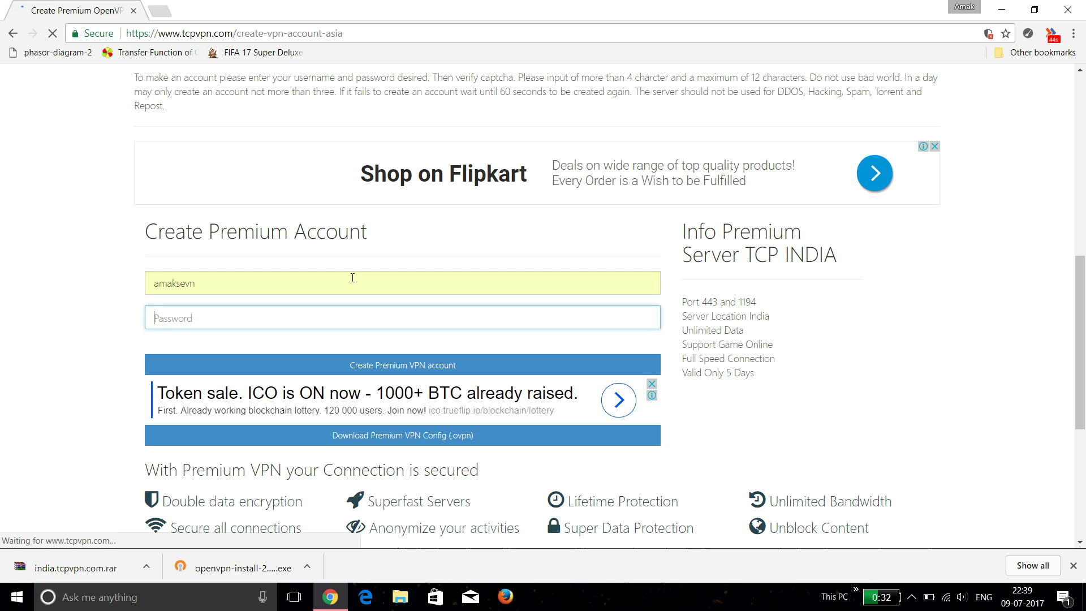
{"action": "type", "text": "ama"}
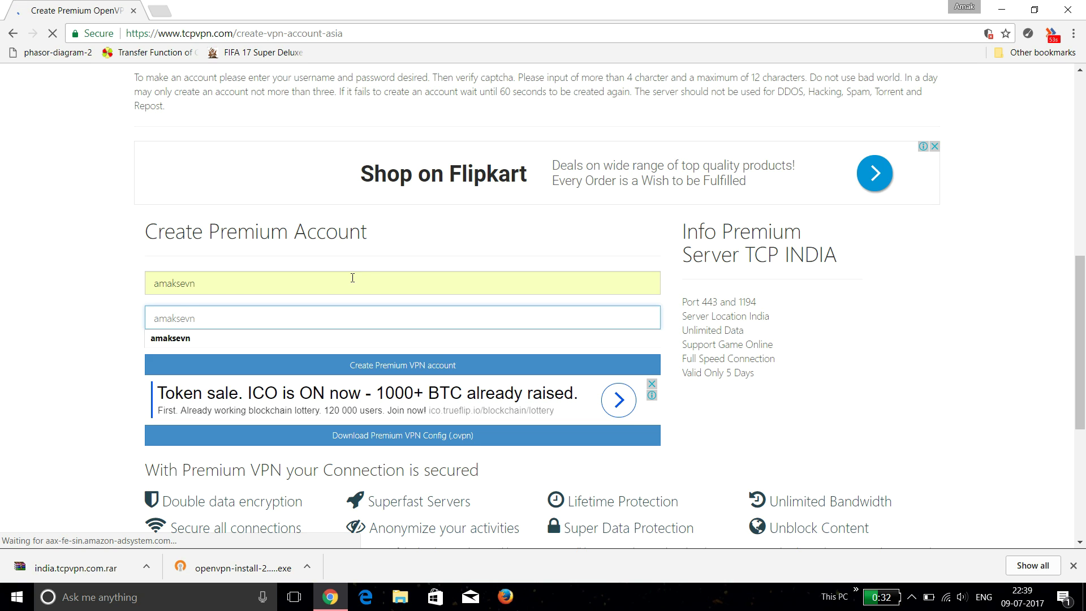
{"action": "type", "text": "ksevn"}
{"action": "key", "text": "Escape"}
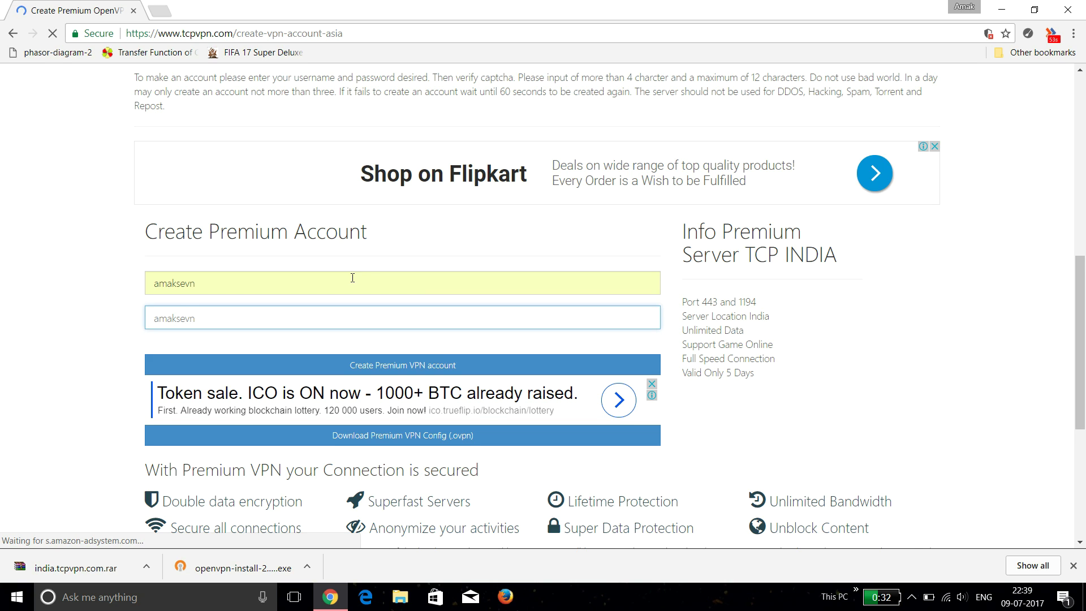
{"action": "scroll", "coordinate": [352, 278], "scroll_direction": "down", "scroll_amount": 1}
{"action": "left_click", "coordinate": [404, 351]}
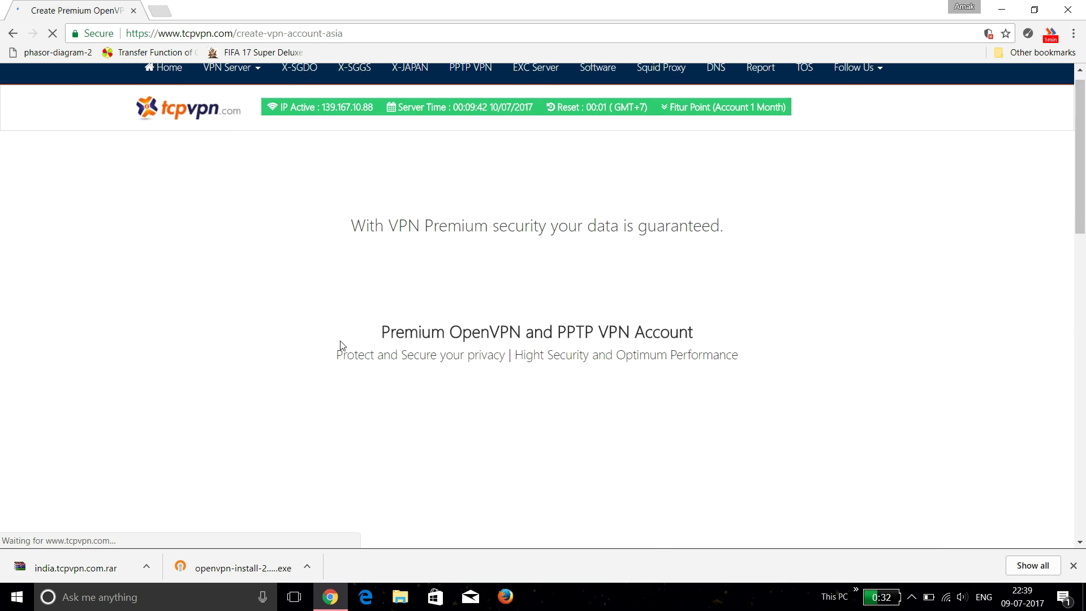
- Copy the new account's username and password, then open india.tcpvpn.com.rar
{"action": "scroll", "coordinate": [342, 345], "scroll_direction": "down", "scroll_amount": 3}
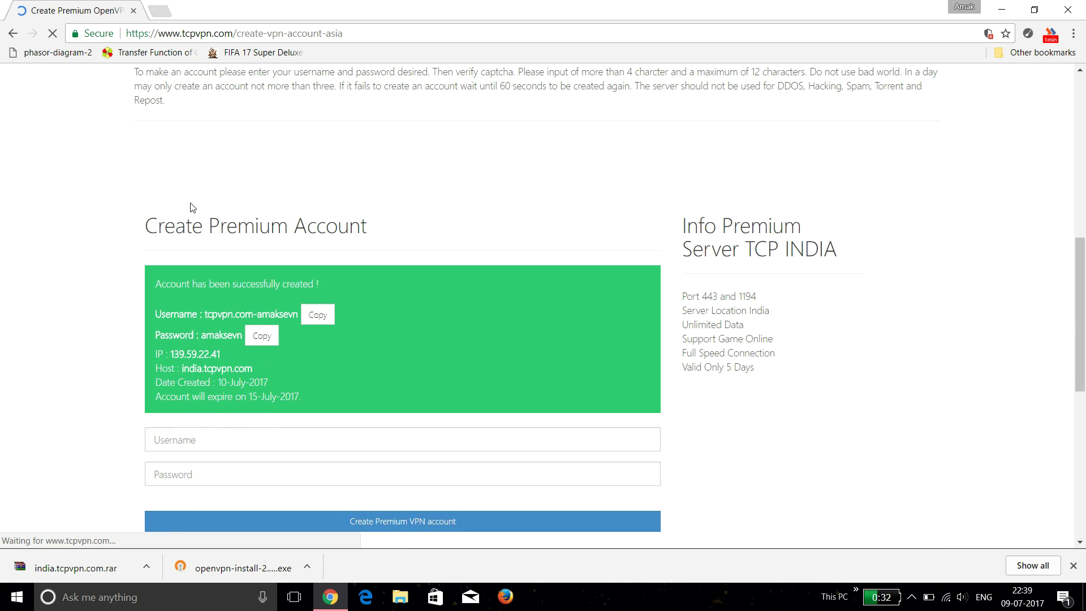
{"action": "left_click_drag", "start_coordinate": [158, 232], "coordinate": [378, 238]}
{"action": "left_click", "coordinate": [378, 239]}
{"action": "left_click_drag", "start_coordinate": [205, 315], "coordinate": [307, 317]}
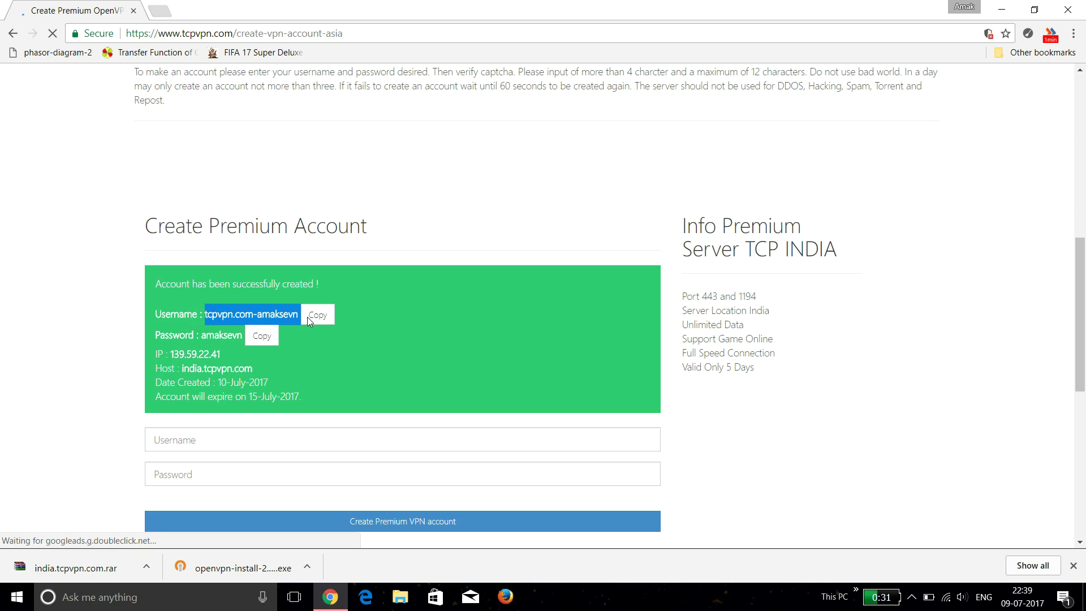
{"action": "left_click", "coordinate": [114, 346]}
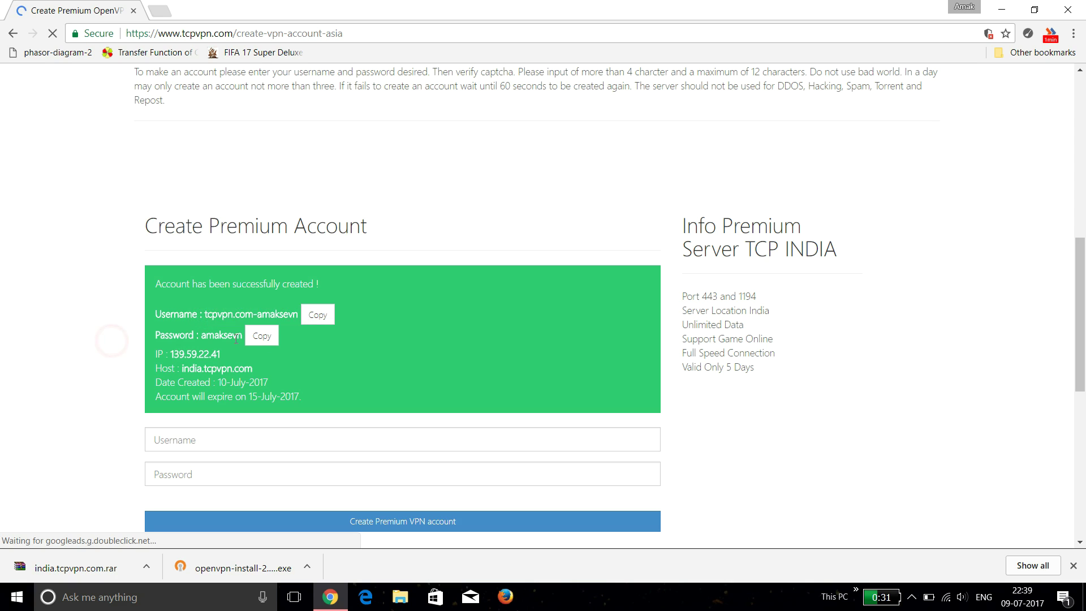
{"action": "left_click", "coordinate": [320, 323]}
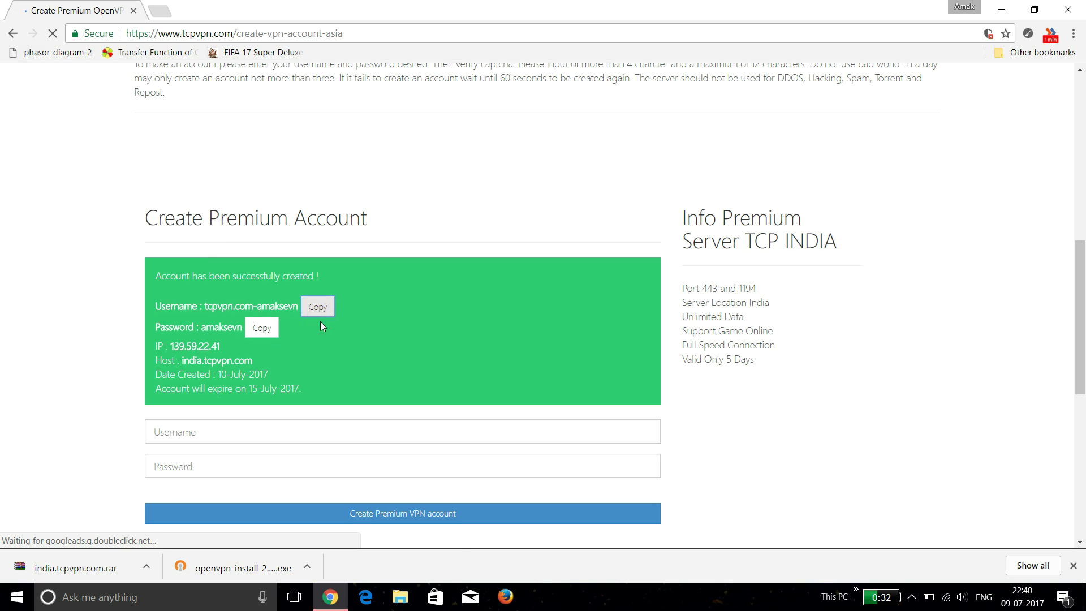
{"action": "left_click", "coordinate": [202, 327]}
{"action": "double_click", "coordinate": [203, 327]}
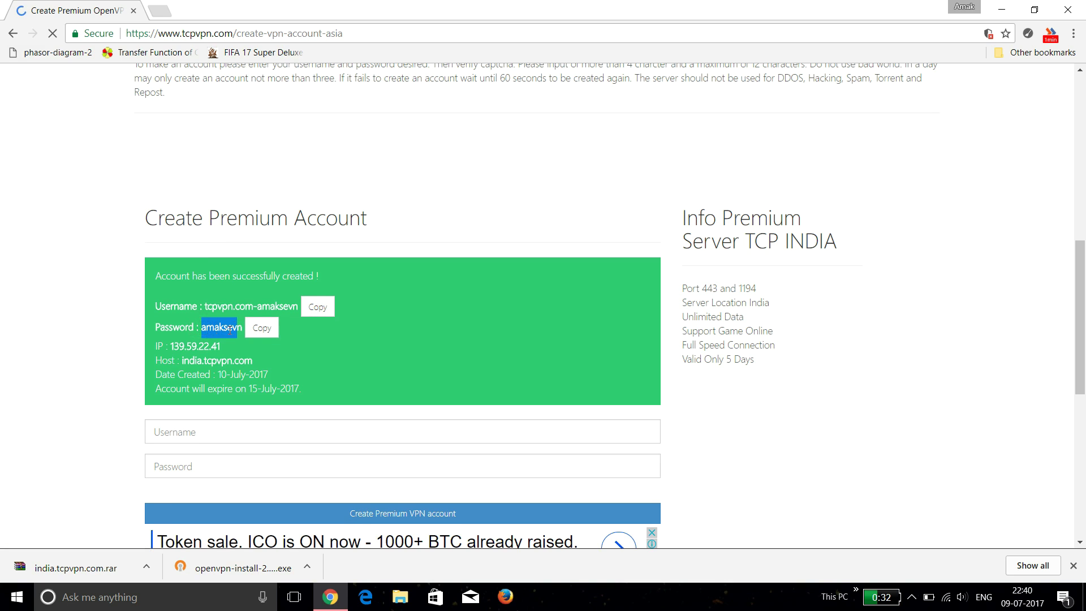
{"action": "left_click", "coordinate": [209, 362]}
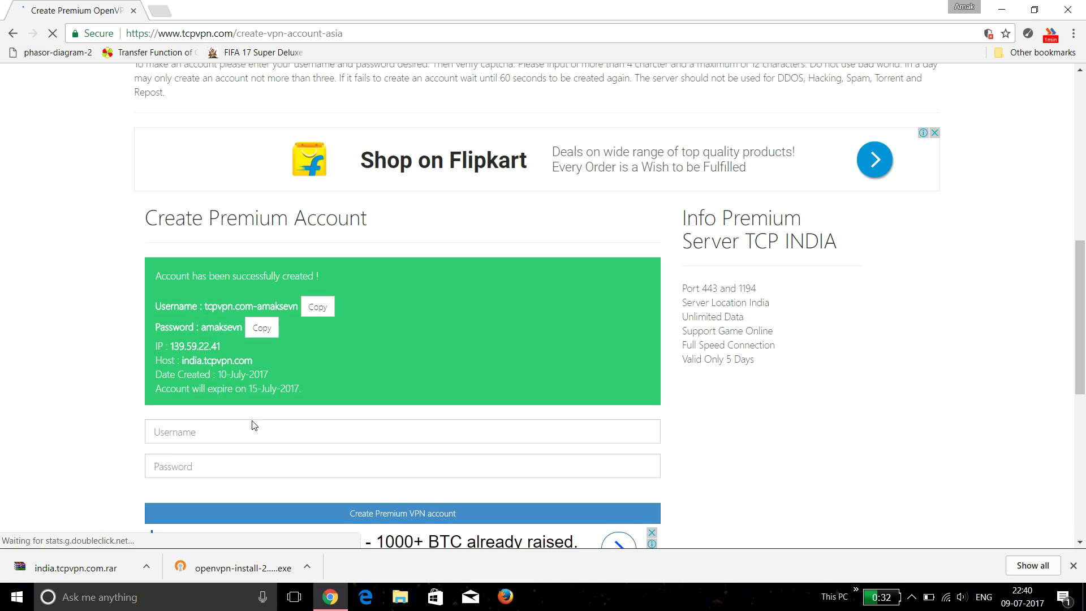
{"action": "scroll", "coordinate": [254, 425], "scroll_direction": "down", "scroll_amount": 1}
{"action": "left_click", "coordinate": [84, 566]}
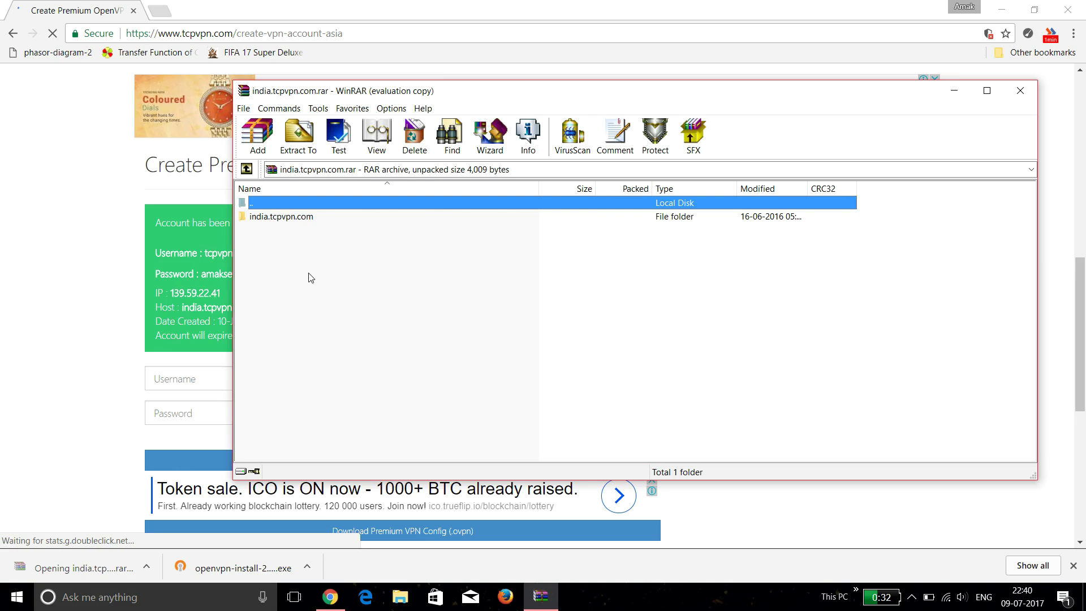
- Extract the india.tcpvpn.com folder to the Desktop, close WinRAR and minimise Chrome
{"action": "left_click", "coordinate": [282, 220]}
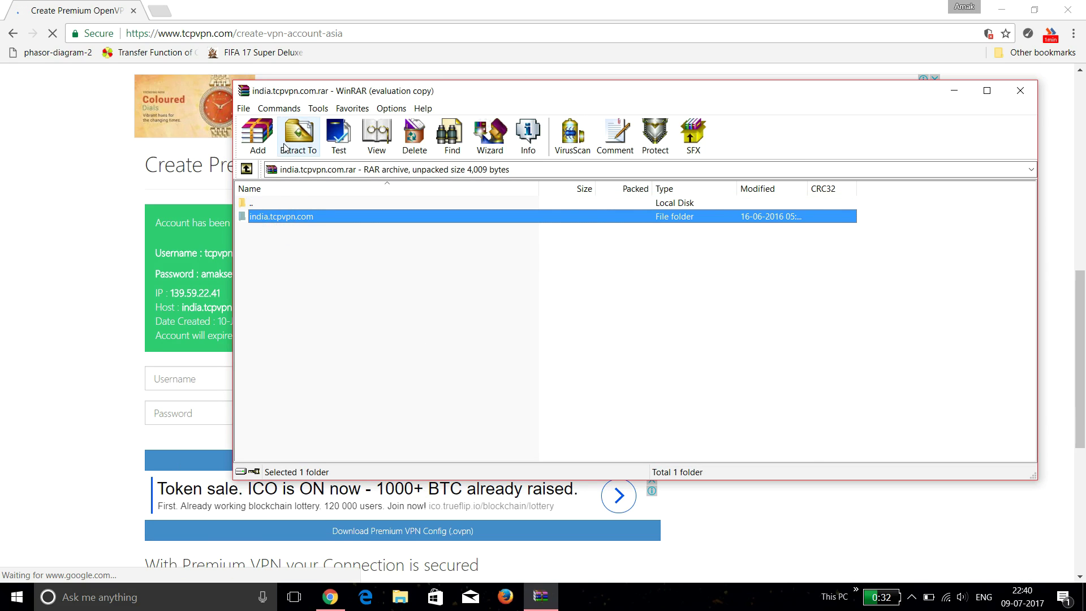
{"action": "left_click", "coordinate": [299, 136]}
{"action": "left_click", "coordinate": [665, 206]}
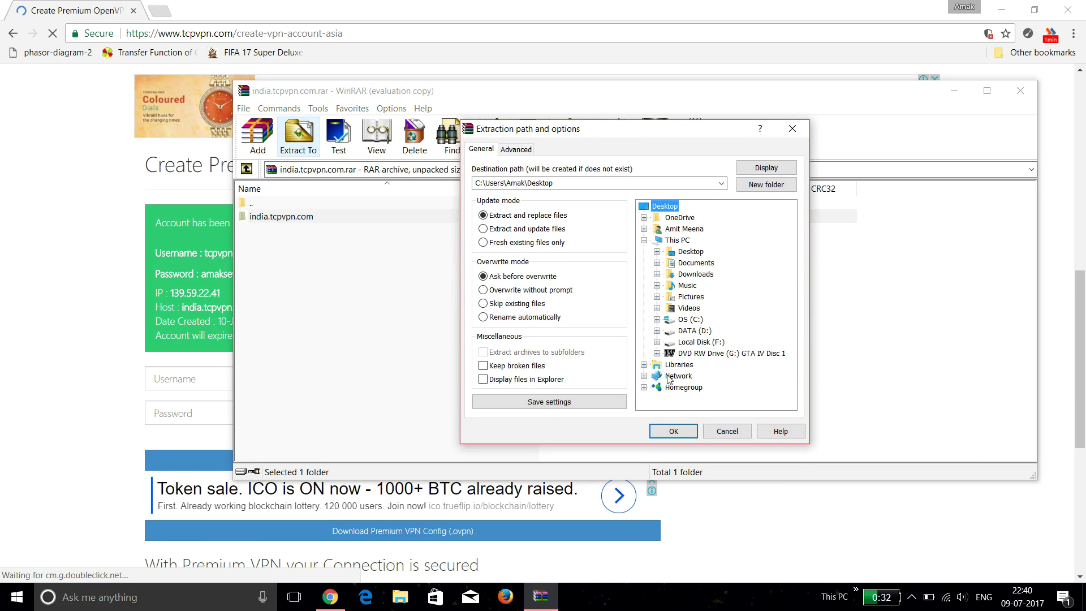
{"action": "left_click", "coordinate": [670, 434]}
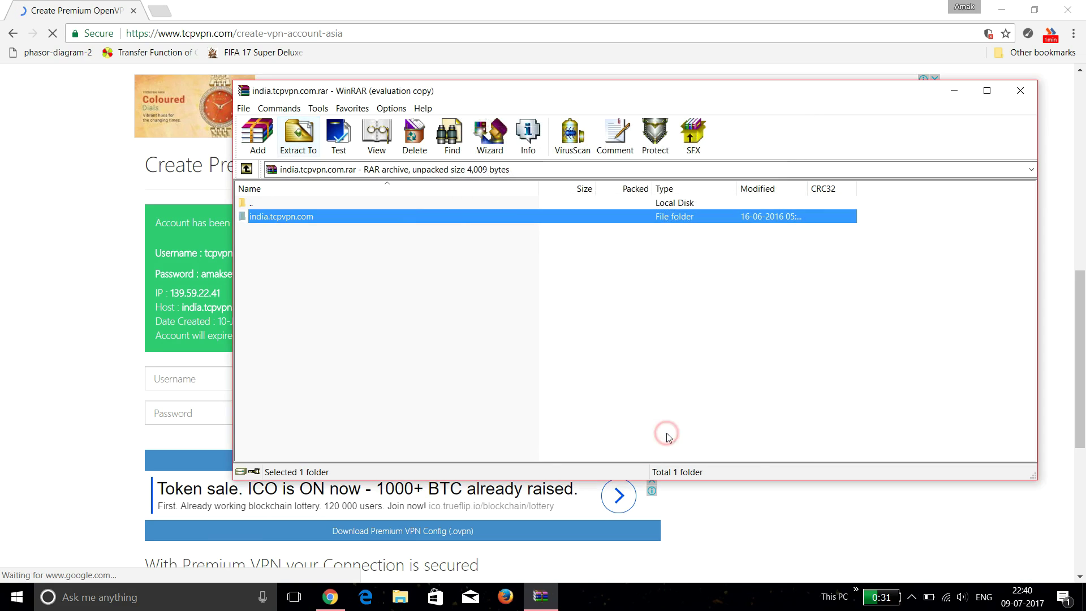
{"action": "left_click", "coordinate": [1013, 90]}
{"action": "left_click", "coordinate": [1002, 7]}
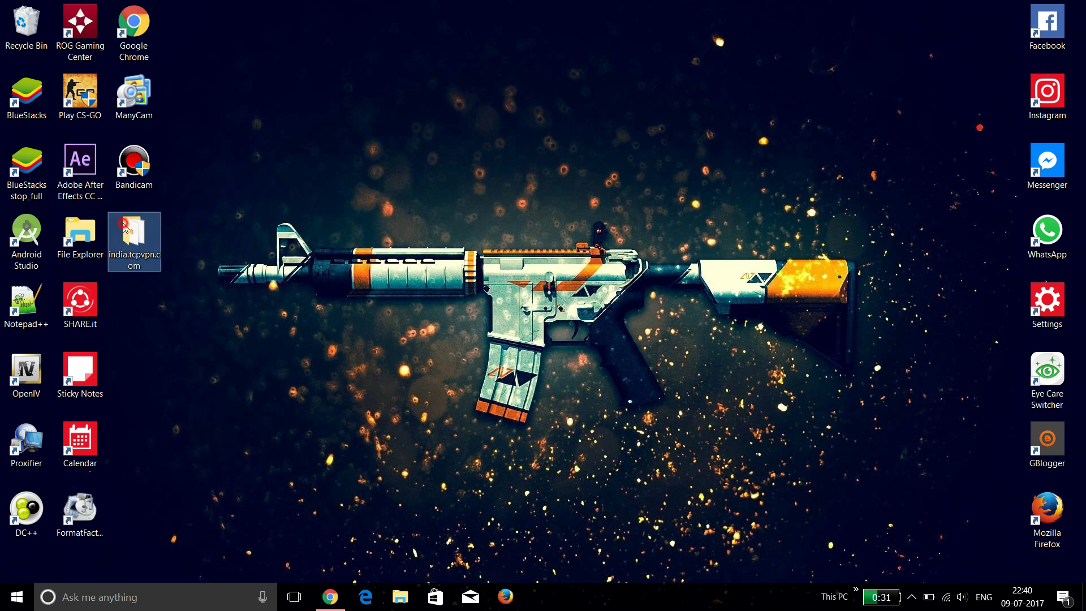
- Inspect the extracted india.tcpvpn.com-443 config in Notepad, then close it
{"action": "double_click", "coordinate": [136, 214]}
{"action": "double_click", "coordinate": [202, 156]}
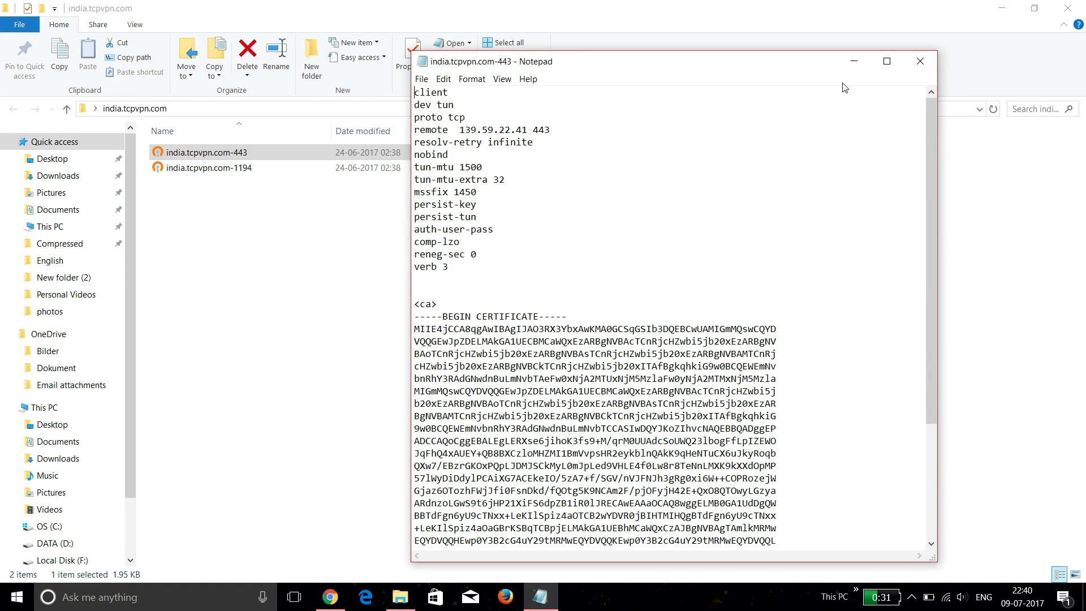
{"action": "left_click", "coordinate": [920, 62]}
{"action": "key", "text": "super+d"}
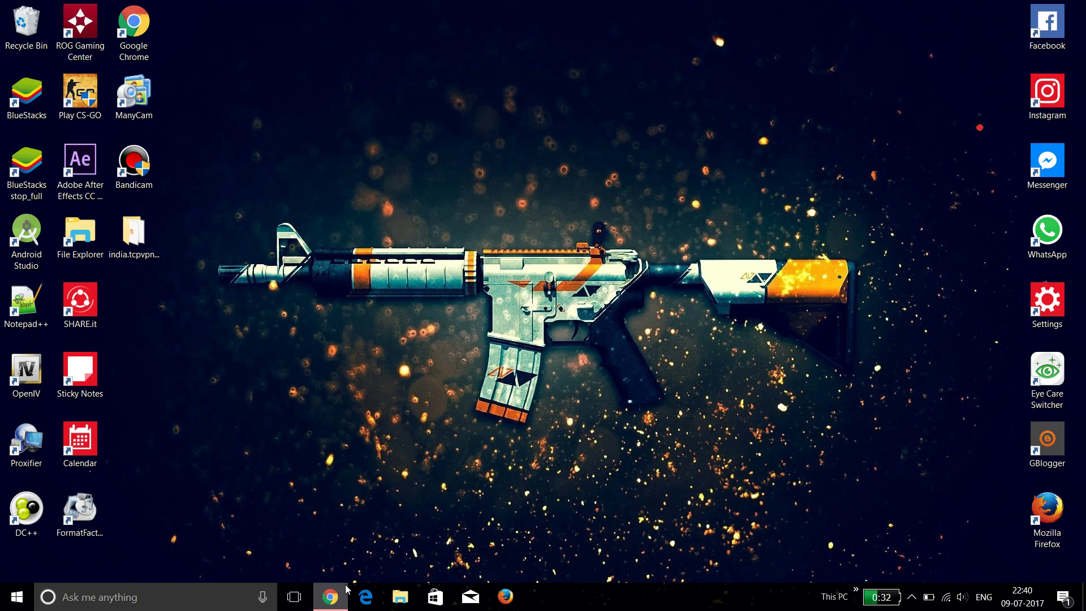
- Launch openvpn-install-2.4.3-I601.exe from Chrome's Downloads list
{"action": "left_click", "coordinate": [346, 592]}
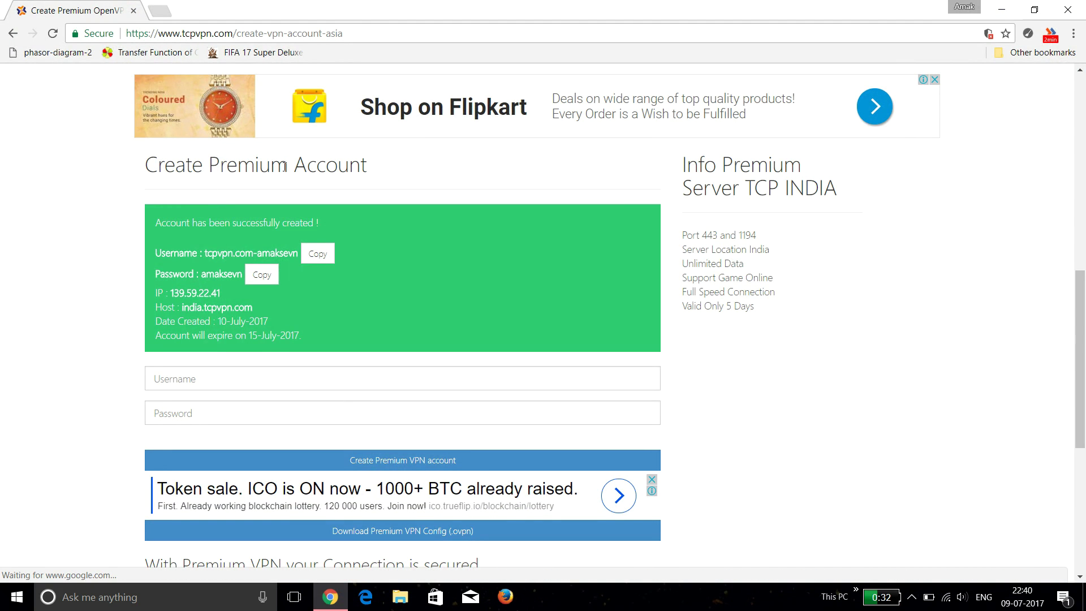
{"action": "key", "text": "ctrl+j"}
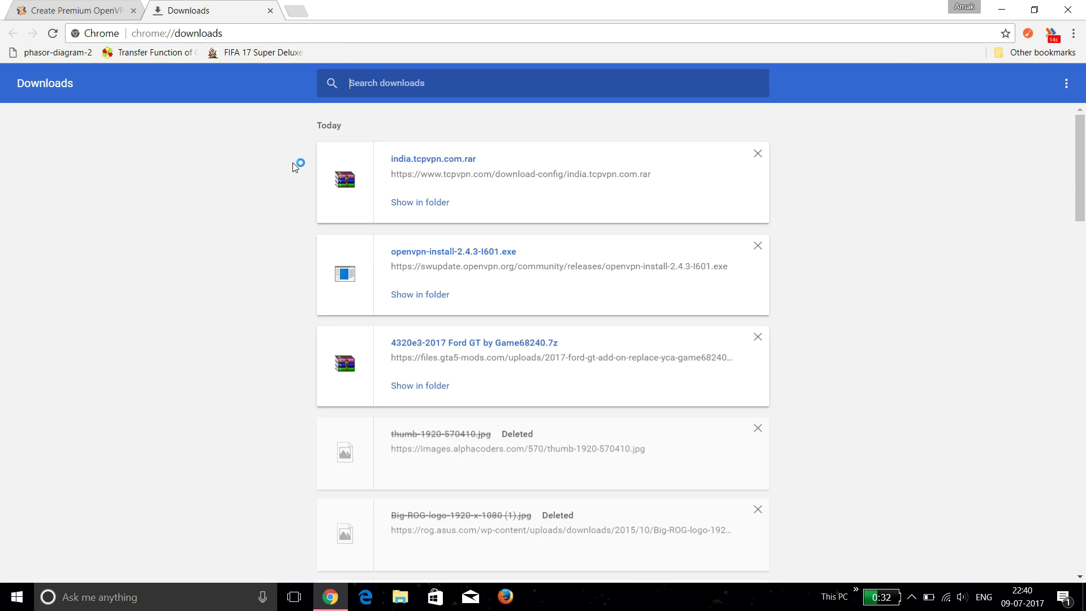
{"action": "left_click", "coordinate": [433, 249]}
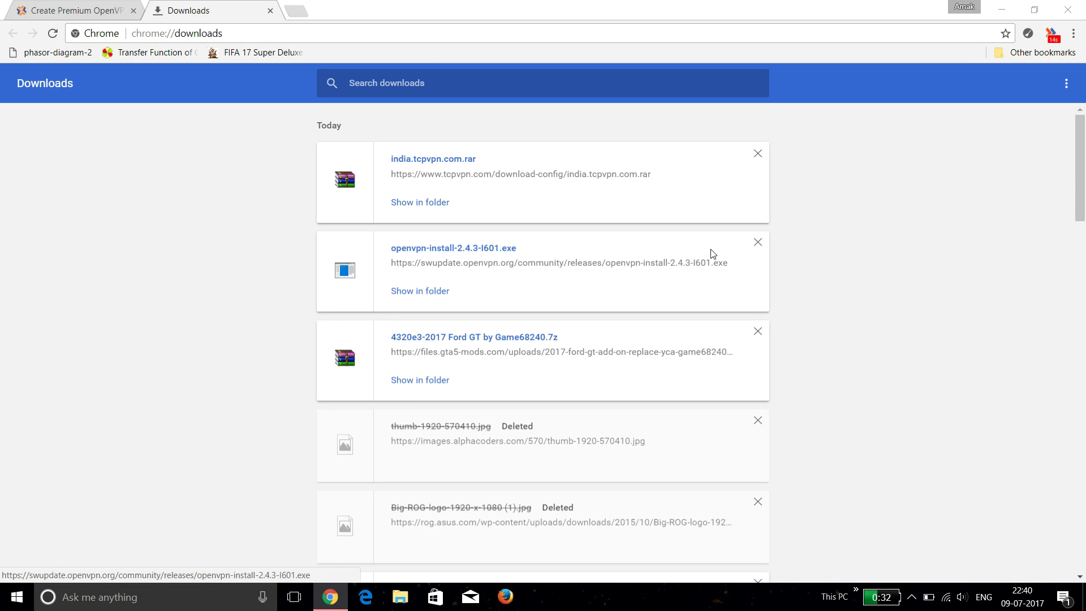
- Install OpenVPN 2.4.3-I601 with default options, finishing without showing the readme
{"action": "left_click", "coordinate": [1001, 10]}
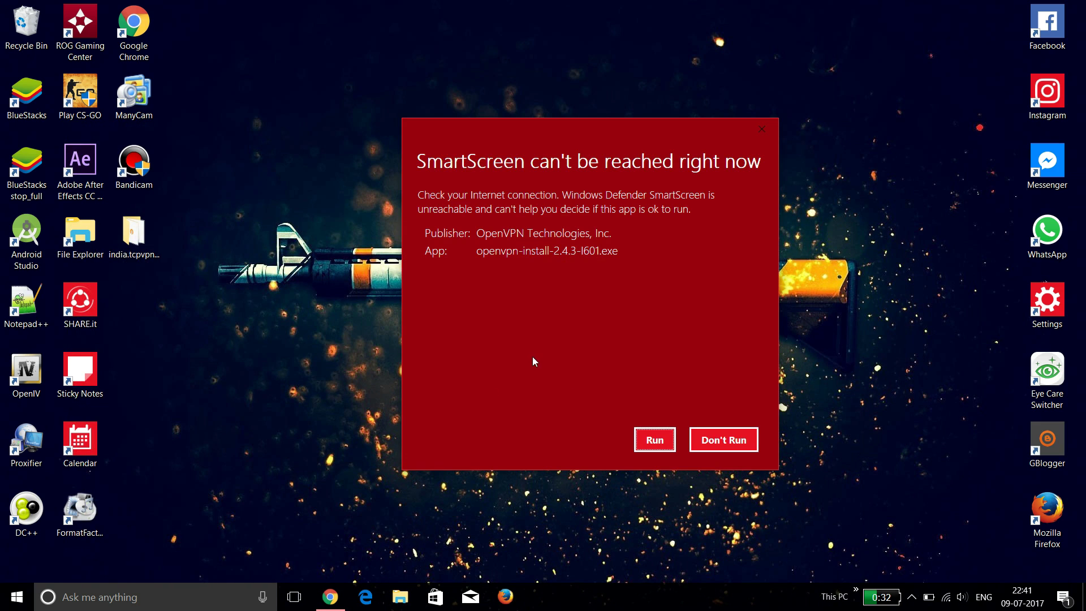
{"action": "left_click", "coordinate": [658, 435]}
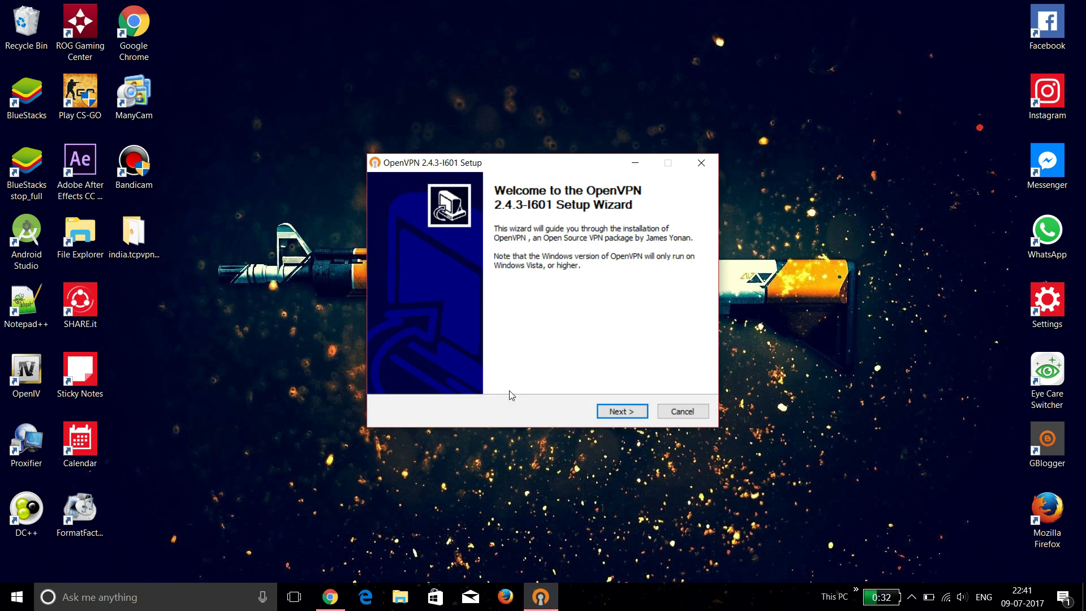
{"action": "left_click", "coordinate": [601, 411]}
{"action": "left_click", "coordinate": [601, 412]}
{"action": "left_click", "coordinate": [601, 411]}
{"action": "left_click", "coordinate": [602, 411]}
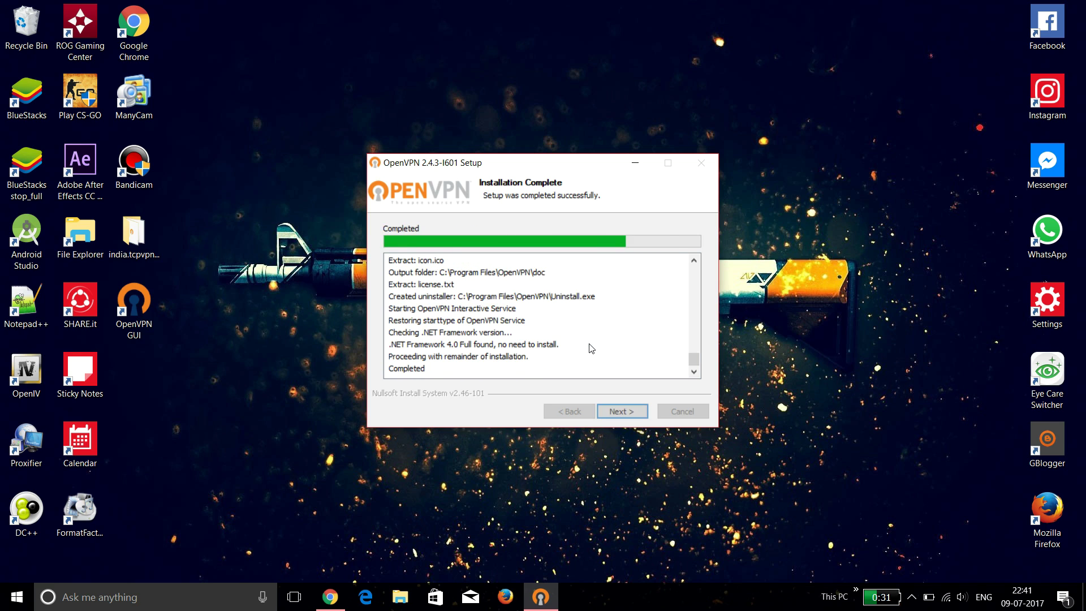
{"action": "left_click", "coordinate": [623, 411]}
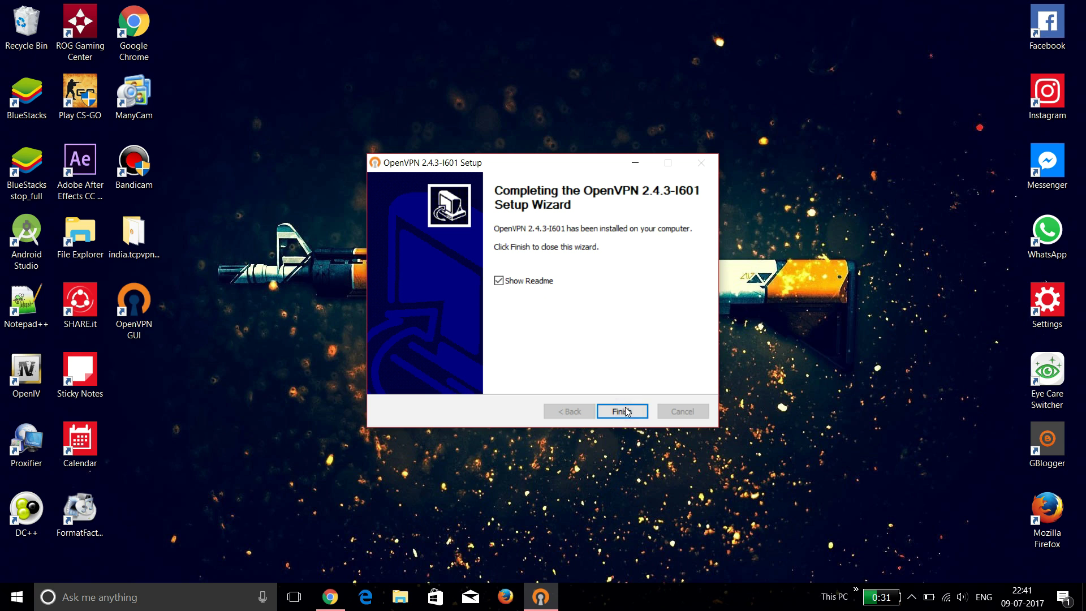
{"action": "left_click", "coordinate": [521, 283]}
{"action": "left_click", "coordinate": [626, 415]}
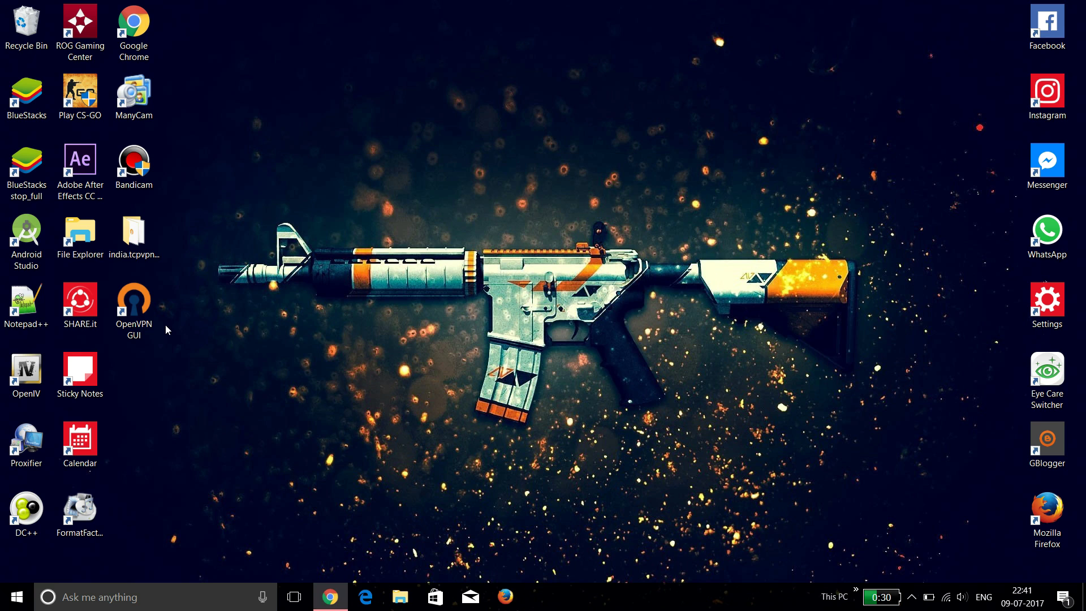
- Launch OpenVPN GUI and import india.tcpvpn.com-443 from the Desktop india.tcpvpn.com folder
{"action": "double_click", "coordinate": [136, 308]}
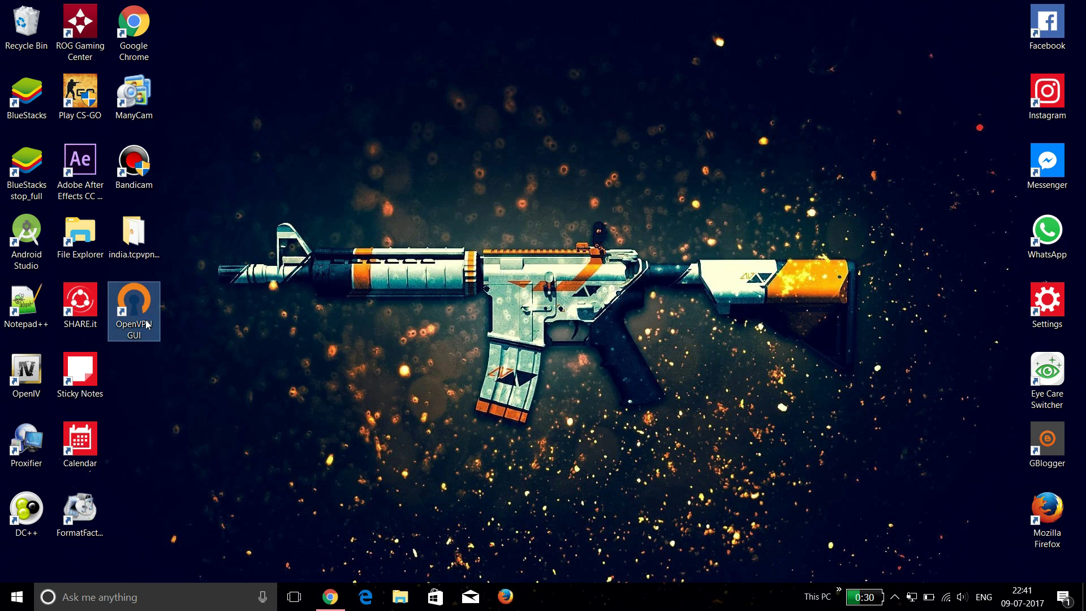
{"action": "right_click", "coordinate": [911, 598]}
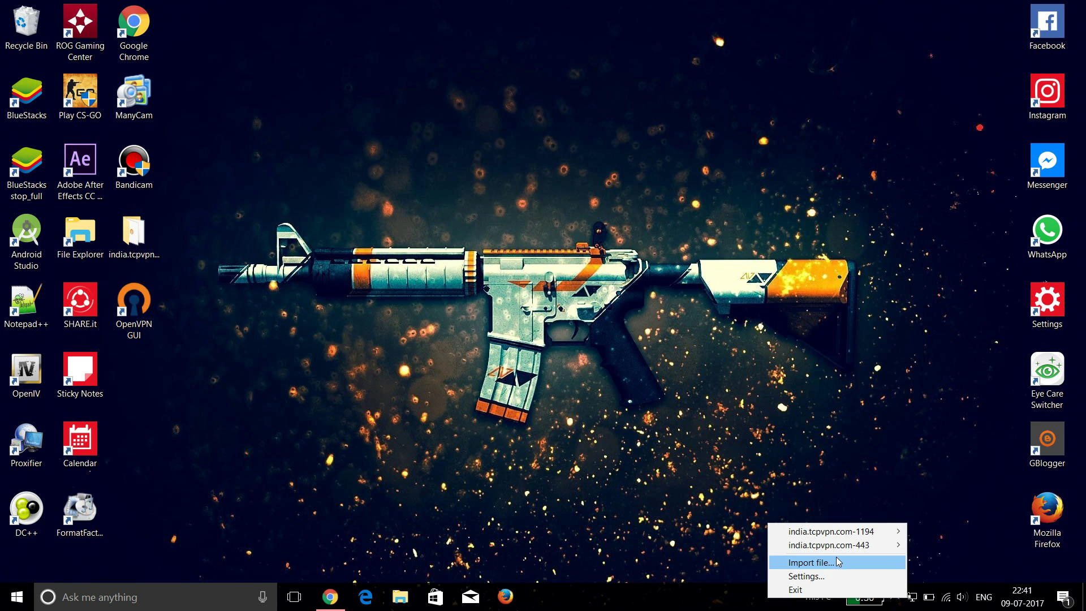
{"action": "left_click", "coordinate": [837, 560]}
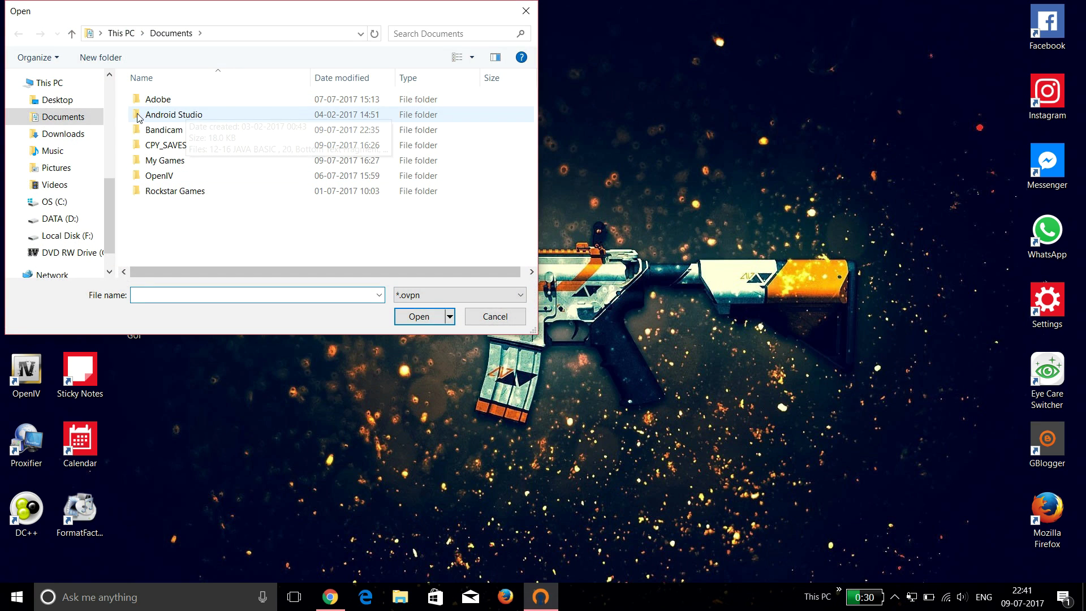
{"action": "left_click", "coordinate": [59, 99]}
{"action": "left_click", "coordinate": [179, 99]}
{"action": "double_click", "coordinate": [179, 100]}
{"action": "double_click", "coordinate": [180, 103]}
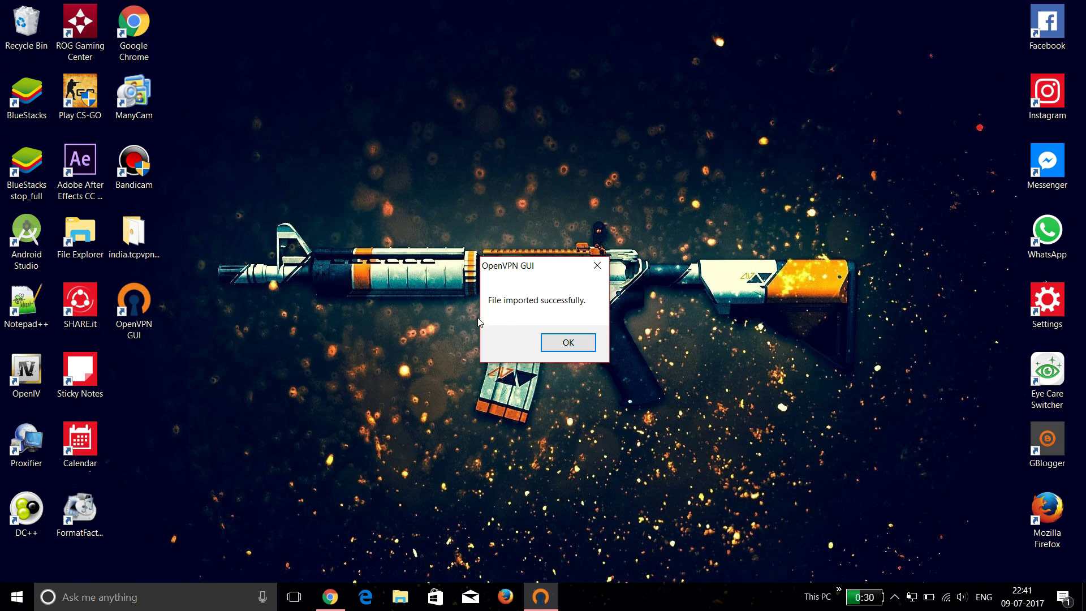
{"action": "left_click", "coordinate": [557, 342]}
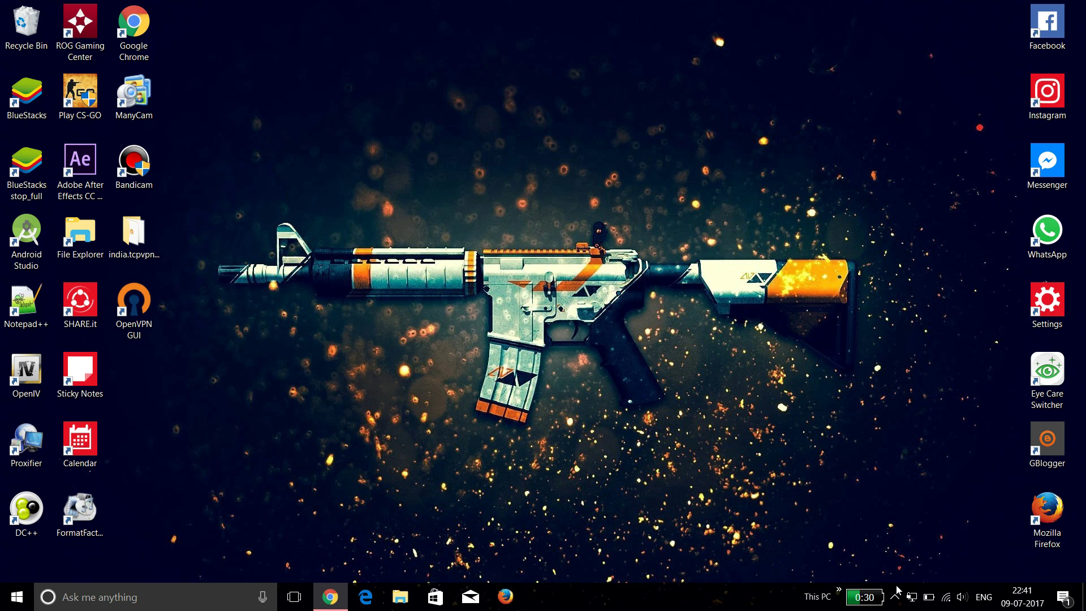
- View the india.tcpvpn.com-443 config text from the OpenVPN tray menu, then close it
{"action": "right_click", "coordinate": [910, 598]}
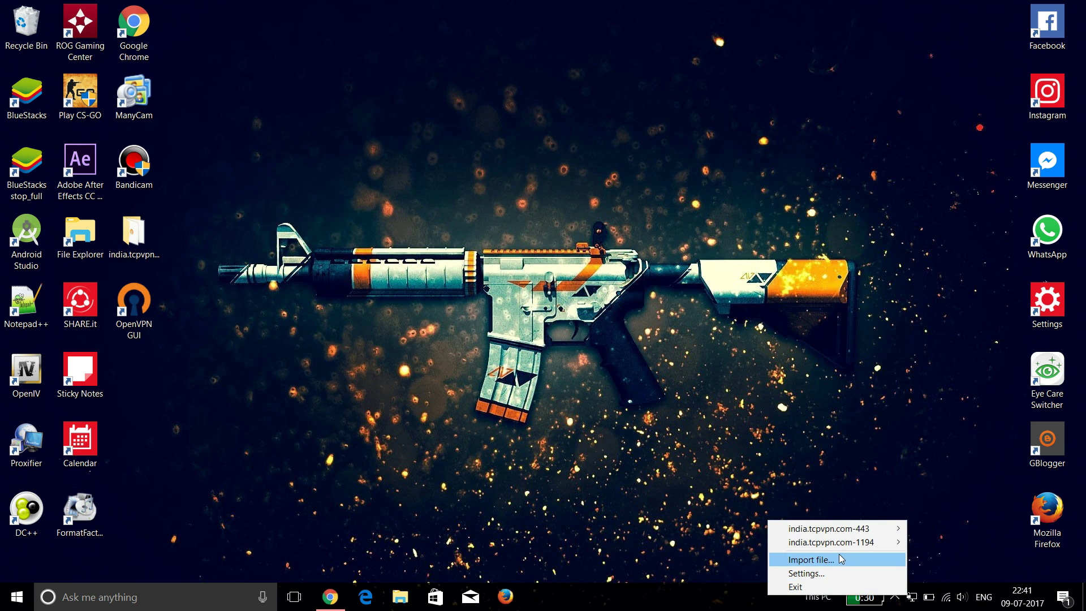
{"action": "mouse_move", "coordinate": [831, 541]}
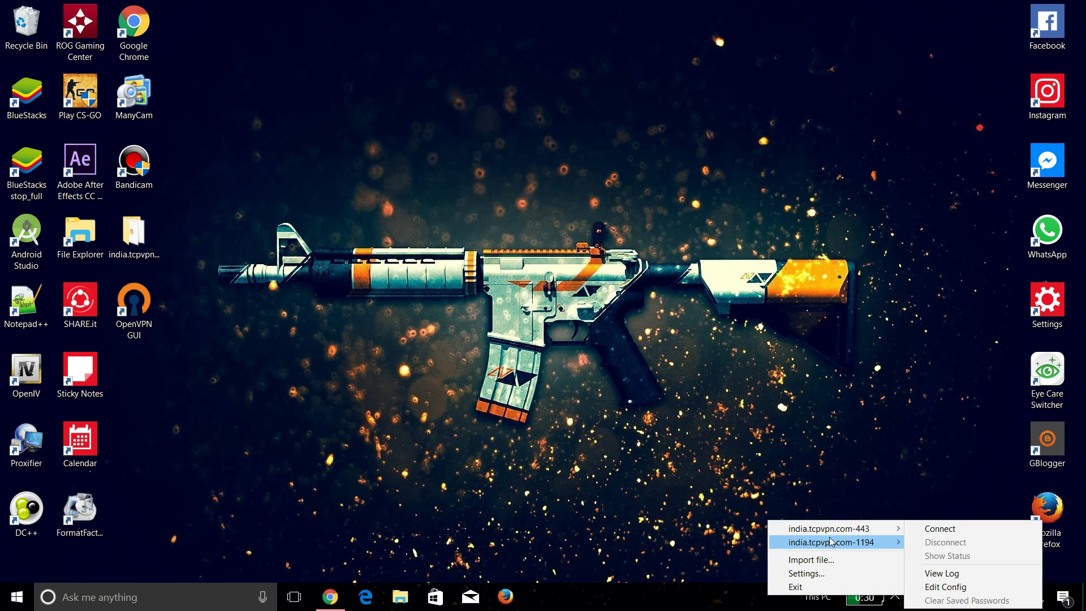
{"action": "left_click", "coordinate": [937, 589]}
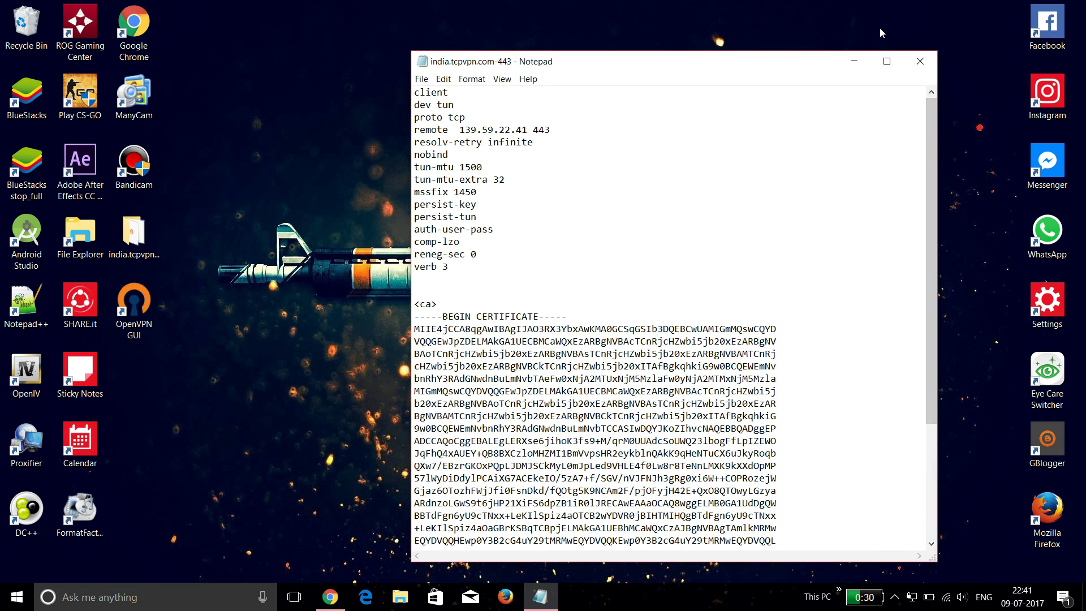
{"action": "left_click", "coordinate": [924, 61]}
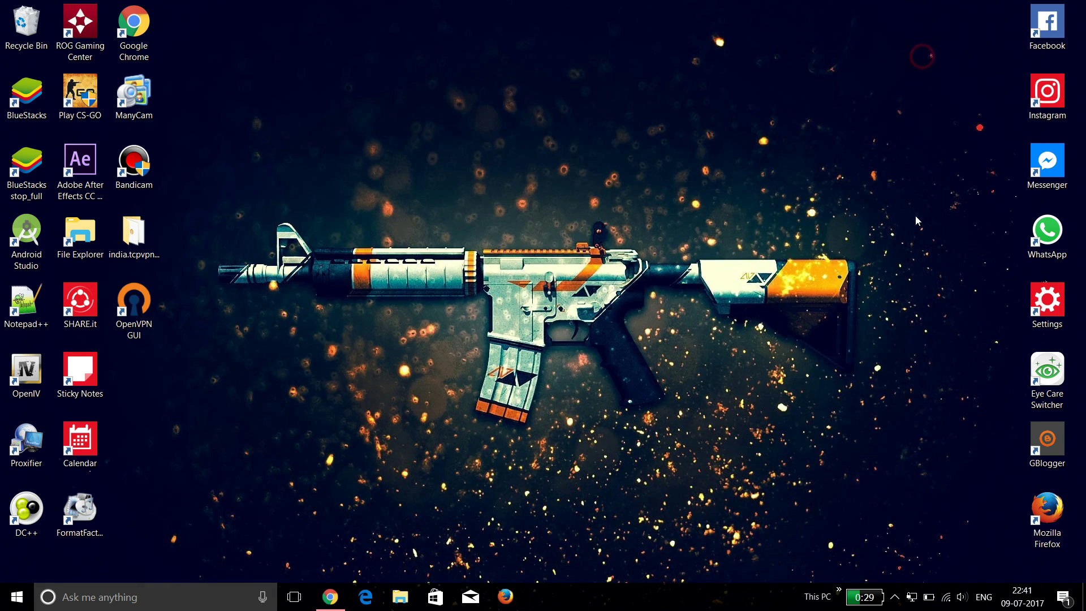
- Review the OpenVPN Settings Proxy and General pages, then close the dialog
{"action": "right_click", "coordinate": [911, 595]}
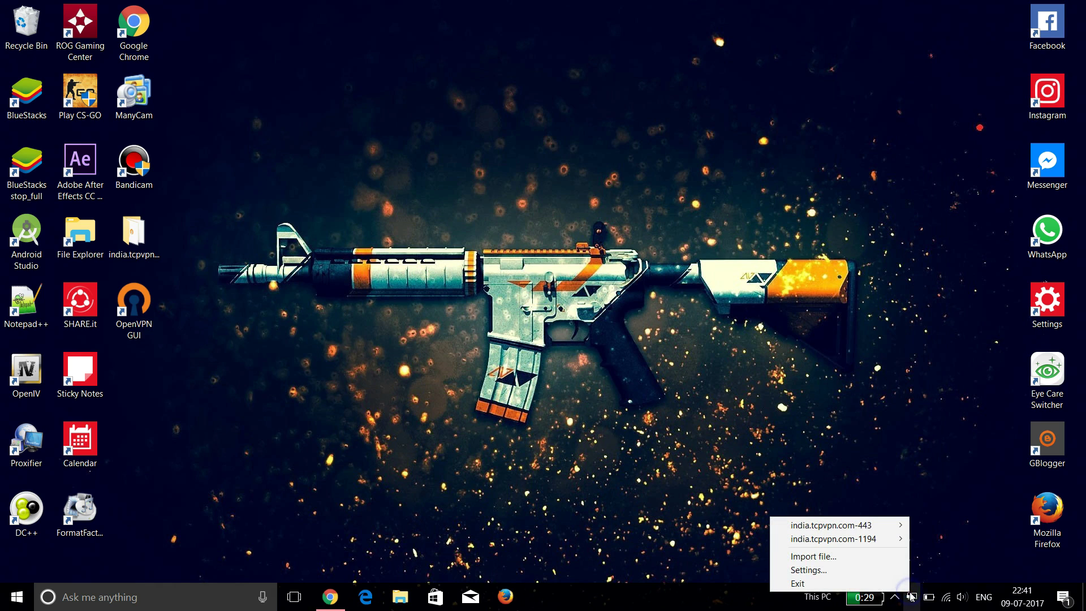
{"action": "left_click", "coordinate": [869, 569]}
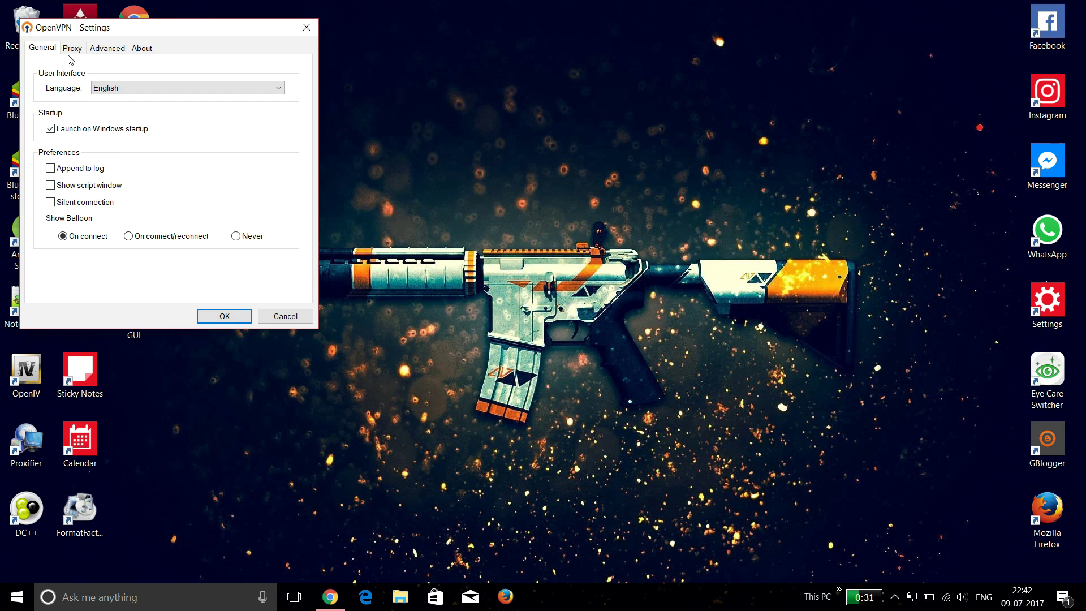
{"action": "left_click", "coordinate": [72, 48]}
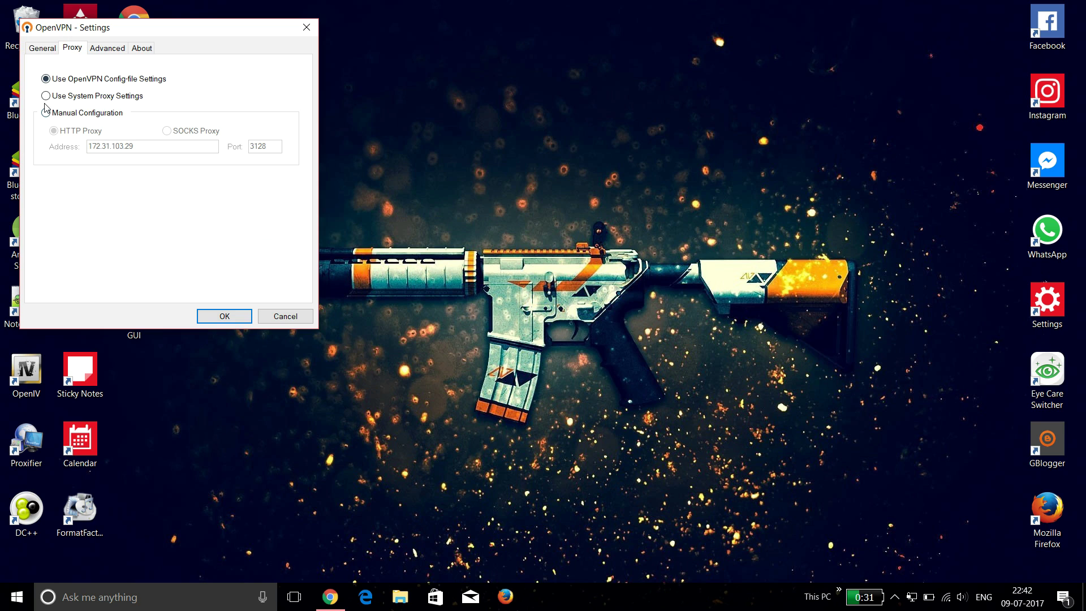
{"action": "left_click", "coordinate": [42, 47]}
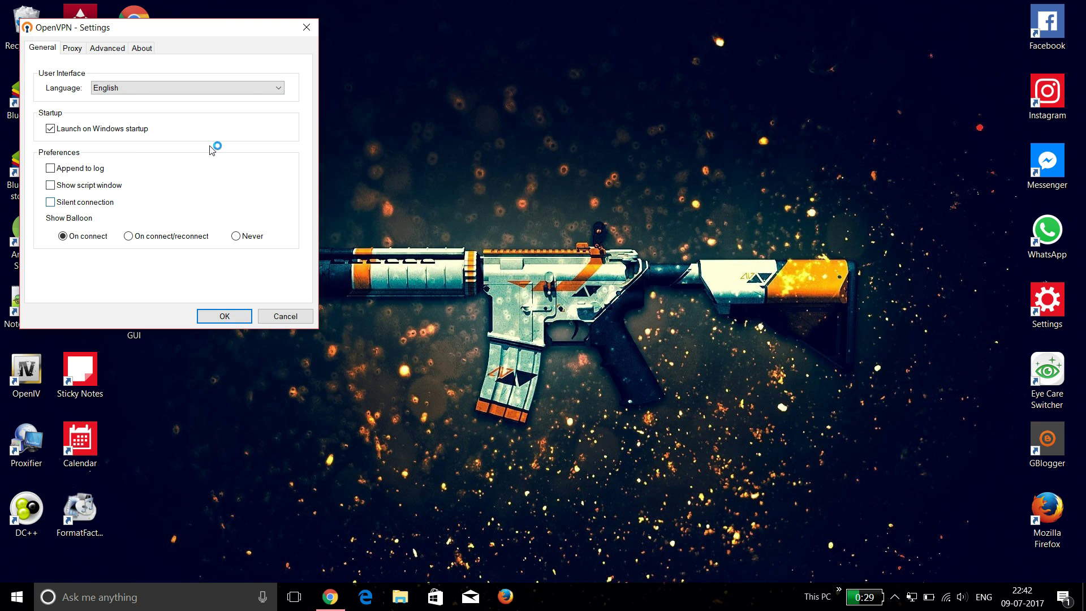
{"action": "left_click", "coordinate": [306, 27]}
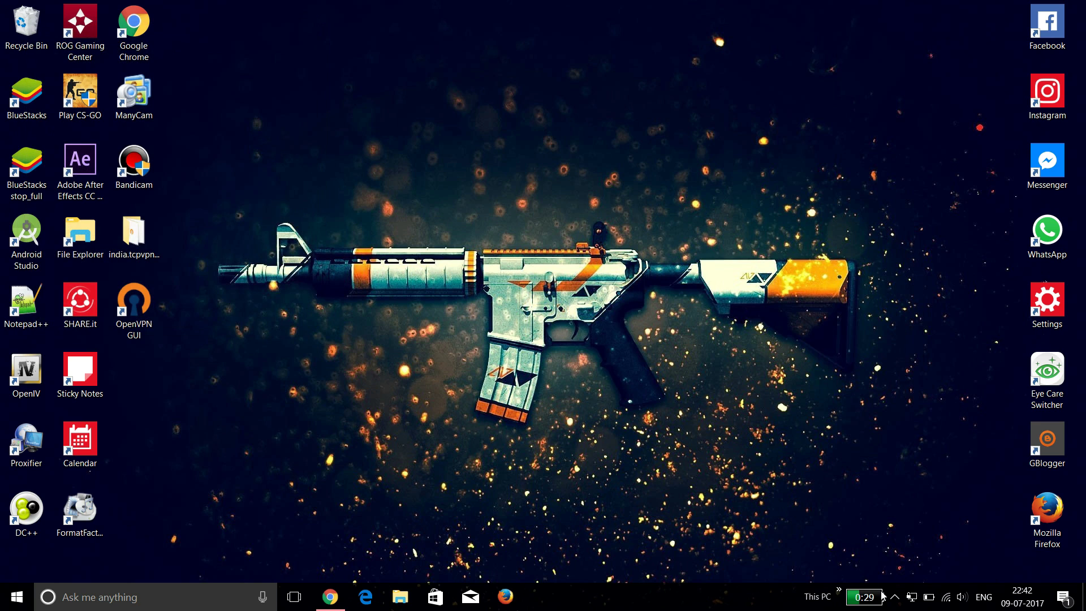
- Connect to india.tcpvpn.com-443, pasting the new account's username into the login prompt
{"action": "right_click", "coordinate": [911, 598]}
{"action": "mouse_move", "coordinate": [842, 547]}
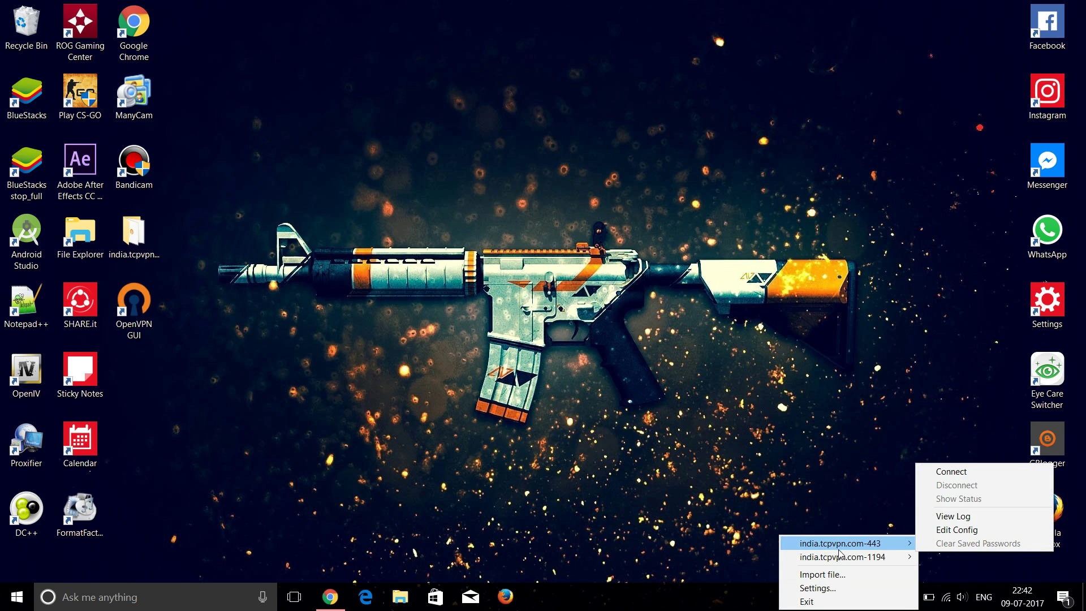
{"action": "left_click", "coordinate": [966, 477]}
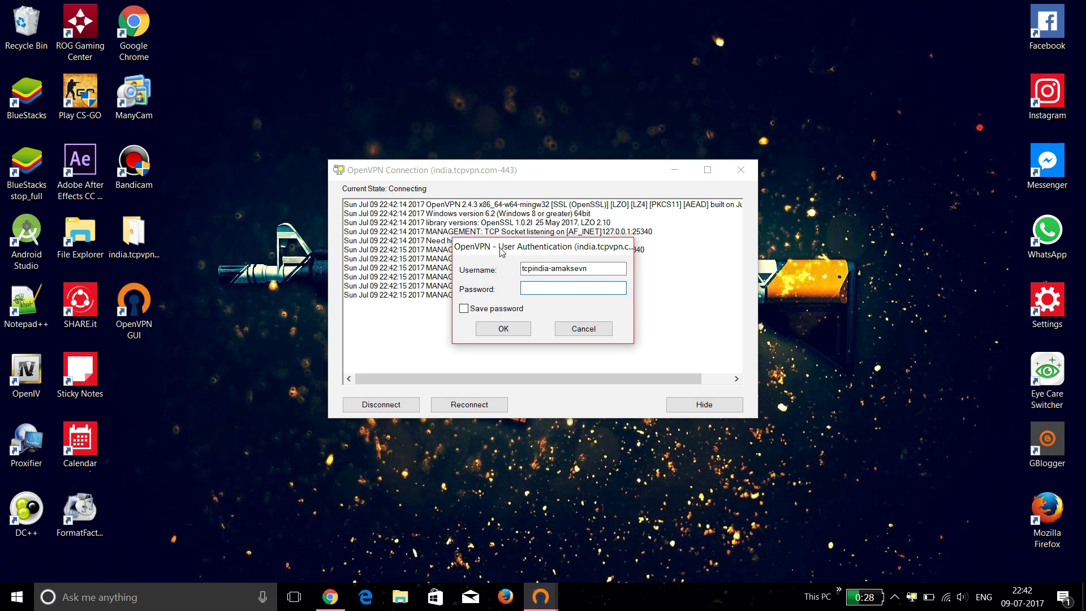
{"action": "left_click", "coordinate": [588, 269]}
{"action": "key", "text": "ctrl+a"}
{"action": "type", "text": "tcpvpn.com-amaksevn"}
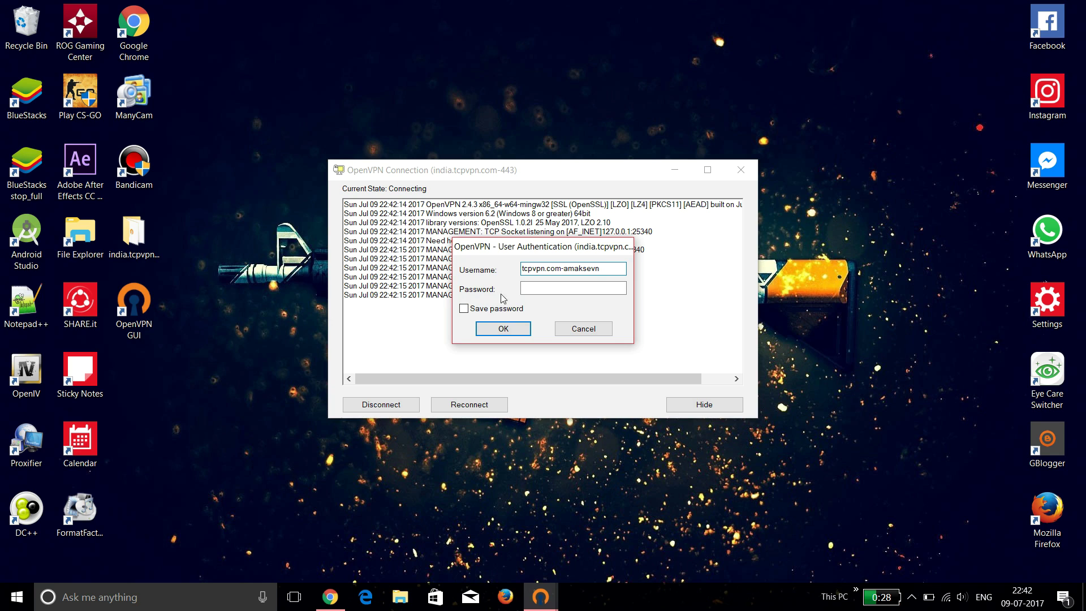
{"action": "left_click", "coordinate": [540, 288]}
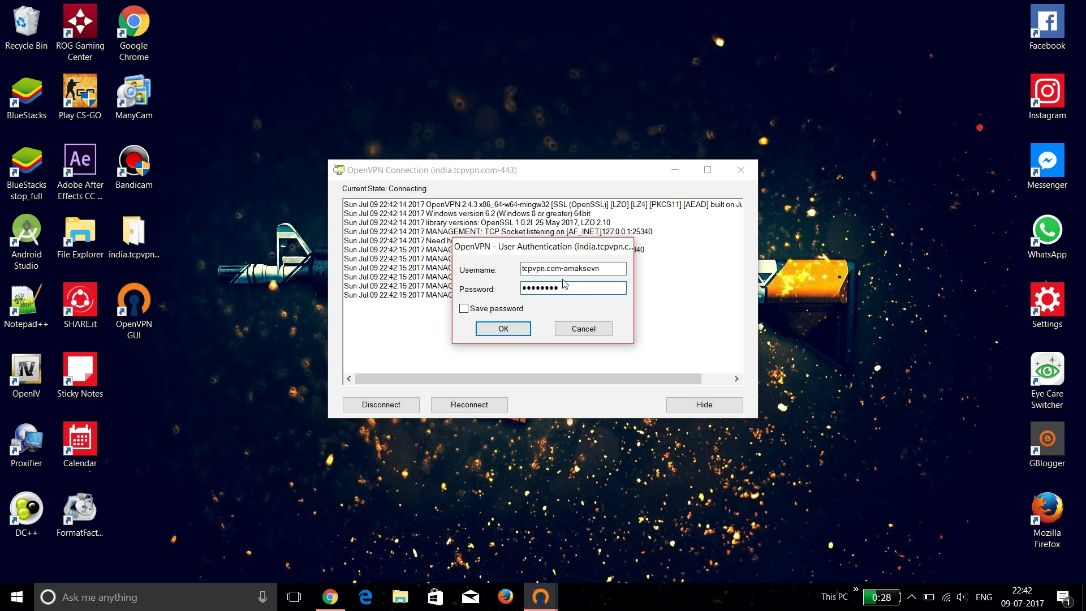
- Paste the new account's username from the tcpvpn page into the OpenVPN login, save the password, and connect
{"action": "left_click", "coordinate": [337, 593]}
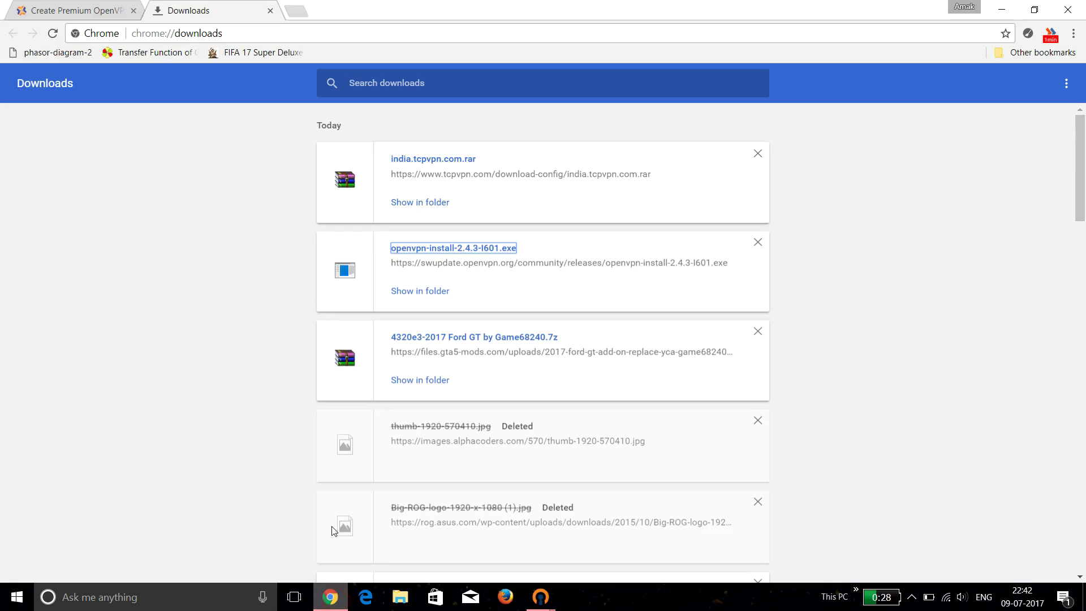
{"action": "left_click", "coordinate": [65, 12]}
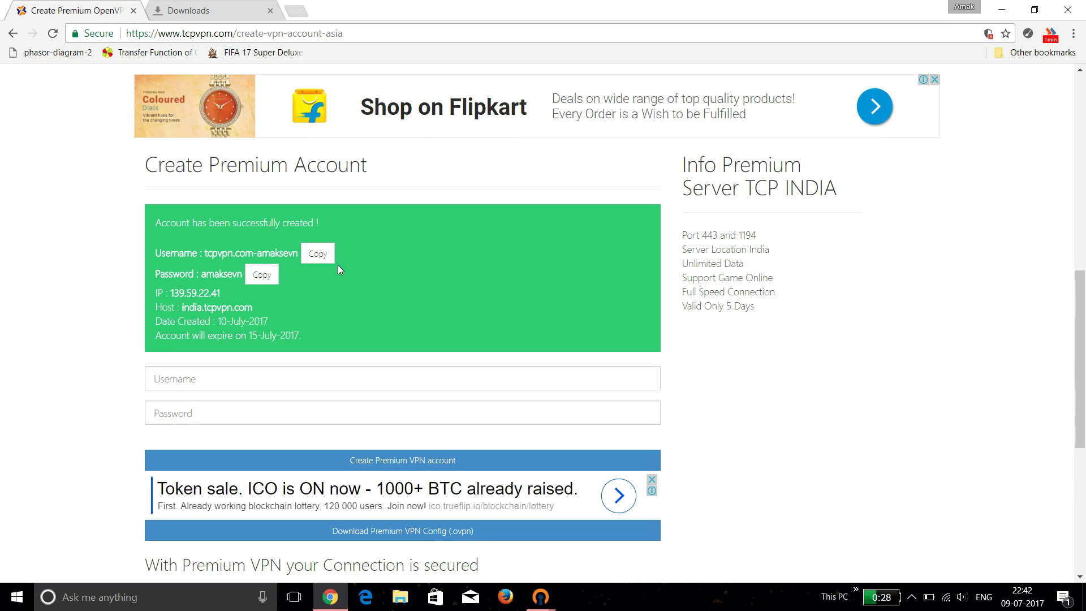
{"action": "left_click", "coordinate": [318, 253]}
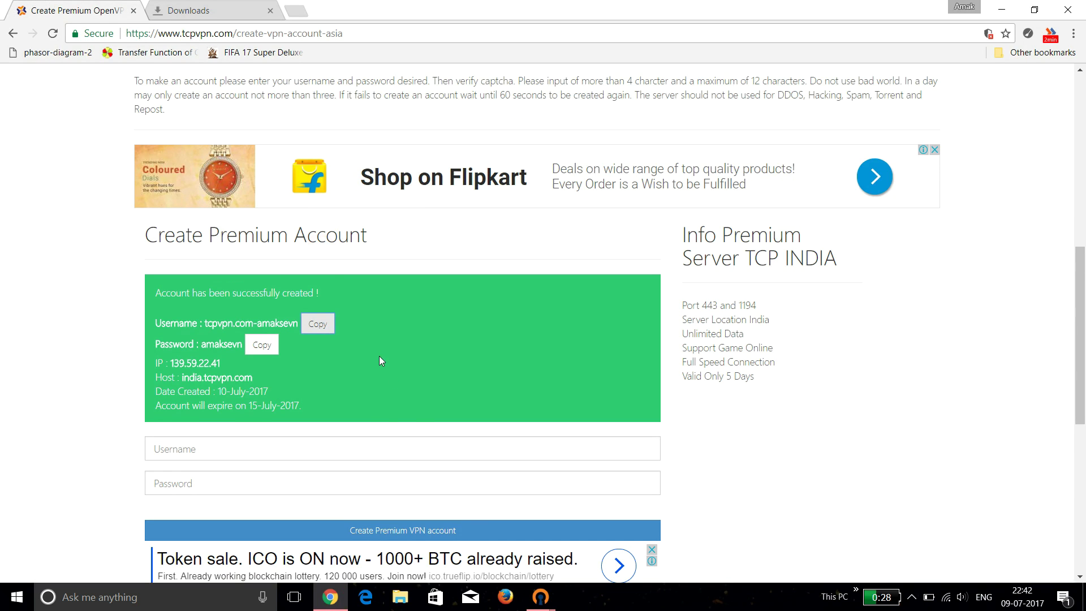
{"action": "mouse_move", "coordinate": [541, 597]}
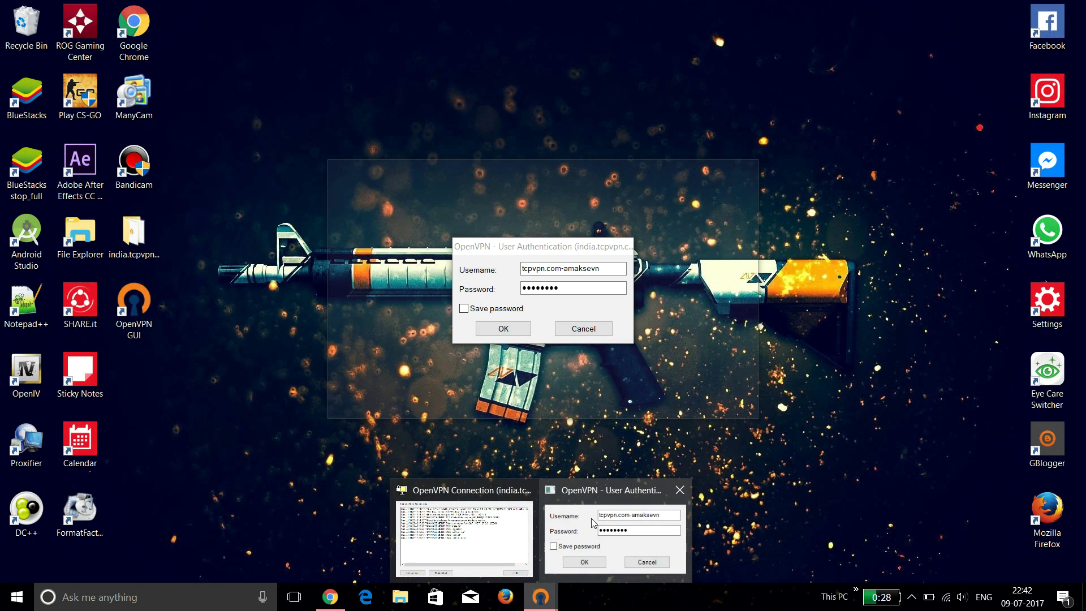
{"action": "left_click", "coordinate": [592, 521]}
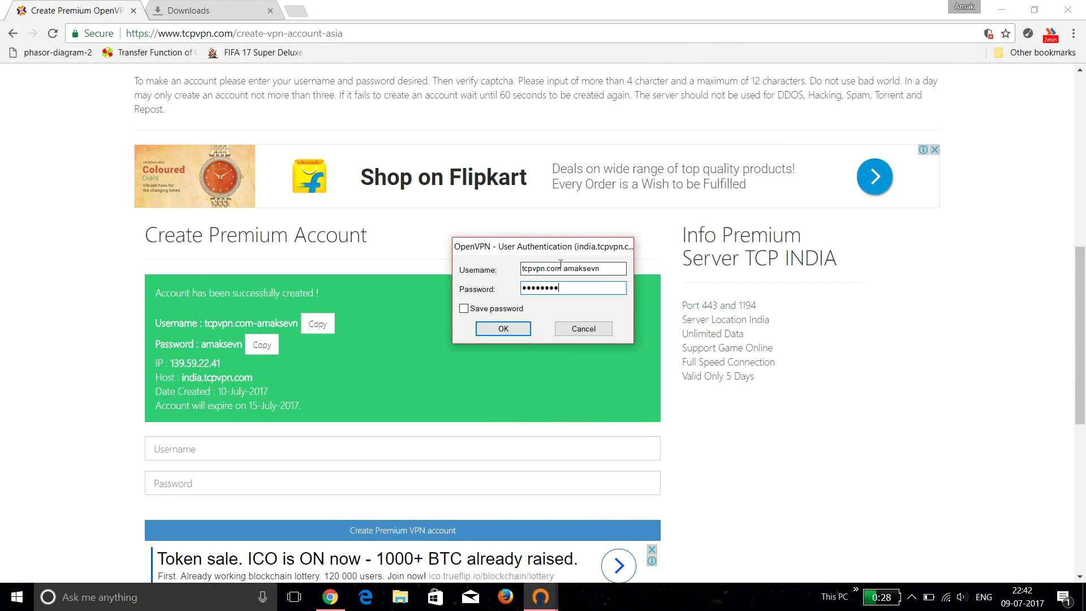
{"action": "left_click", "coordinate": [613, 268]}
{"action": "key", "text": "ctrl+a"}
{"action": "key", "text": "ctrl+v"}
{"action": "left_click", "coordinate": [487, 311]}
{"action": "left_click", "coordinate": [496, 329]}
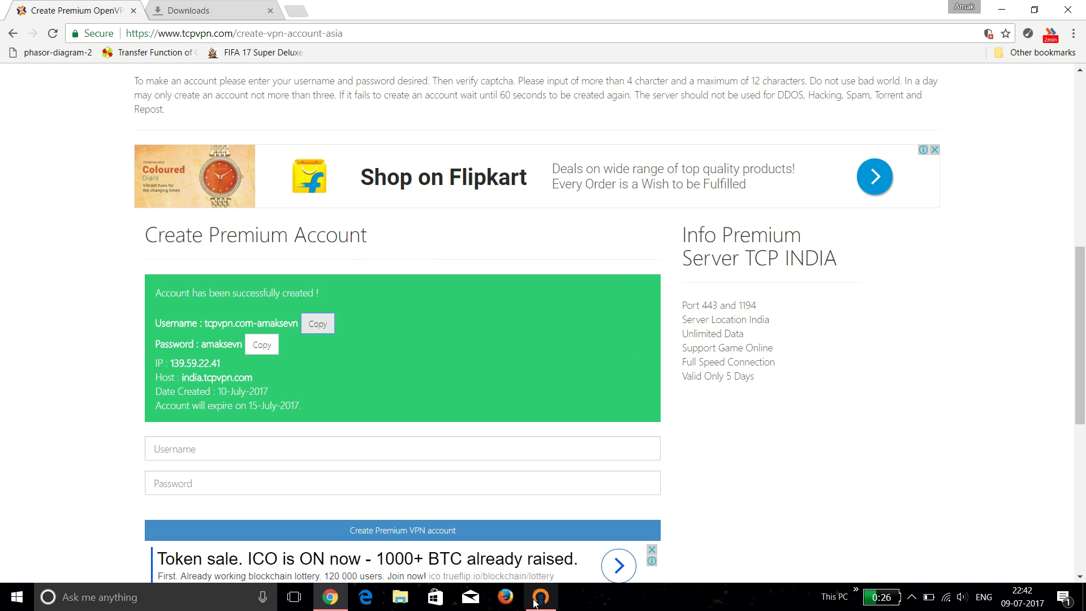
- Check the india.tcpvpn.com-443 status window showing assigned IP 10.8.1.6, then return to Chrome
{"action": "left_click", "coordinate": [534, 599]}
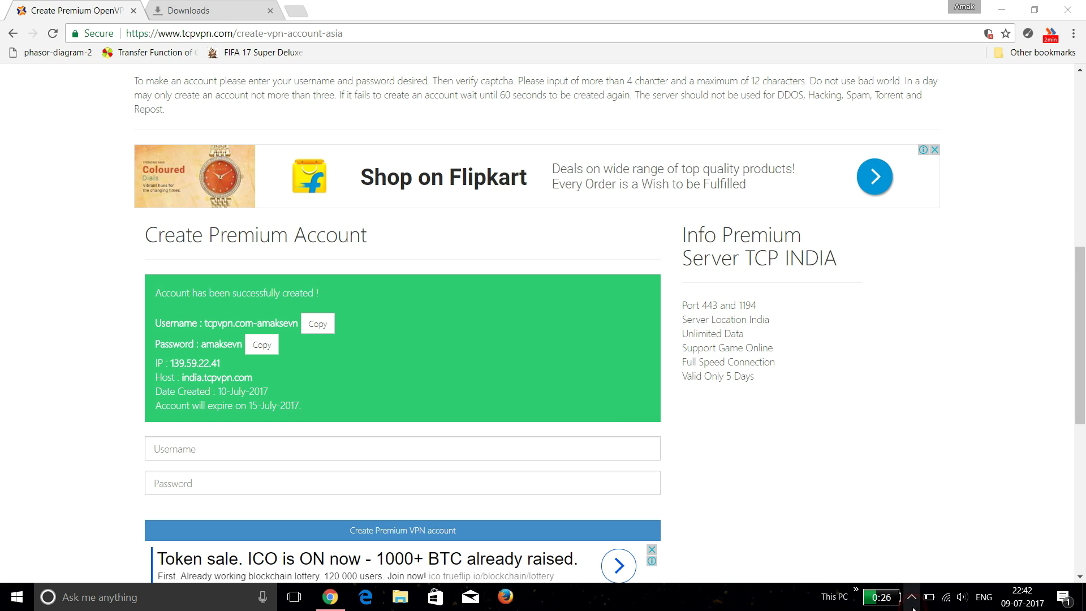
{"action": "left_click", "coordinate": [912, 607]}
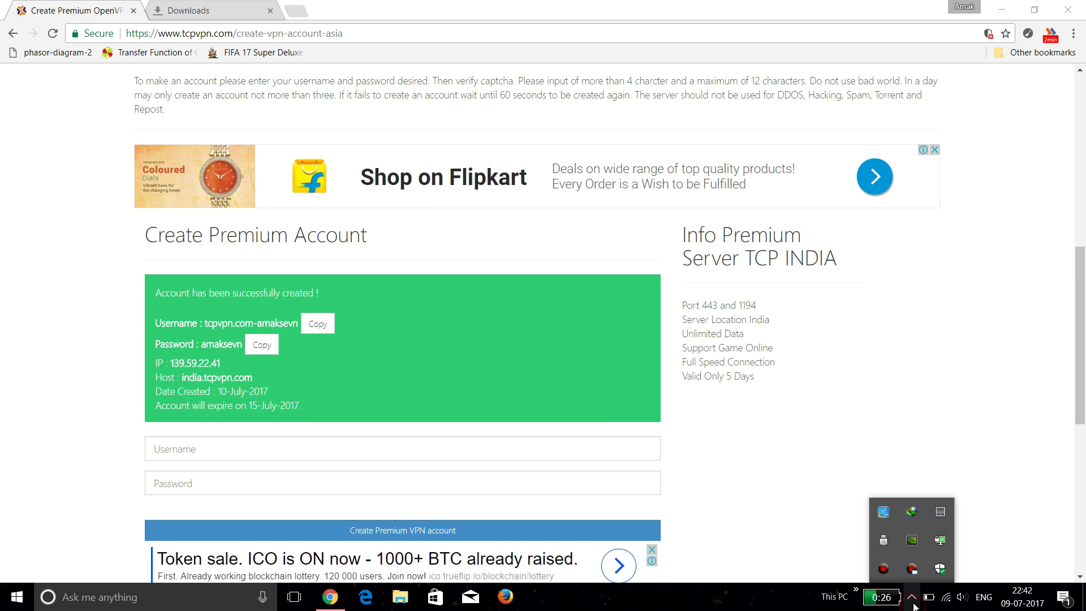
{"action": "double_click", "coordinate": [940, 541]}
{"action": "left_click", "coordinate": [870, 401]}
- Search Google for 'whats my ip' in a new tab
{"action": "left_click", "coordinate": [254, 7]}
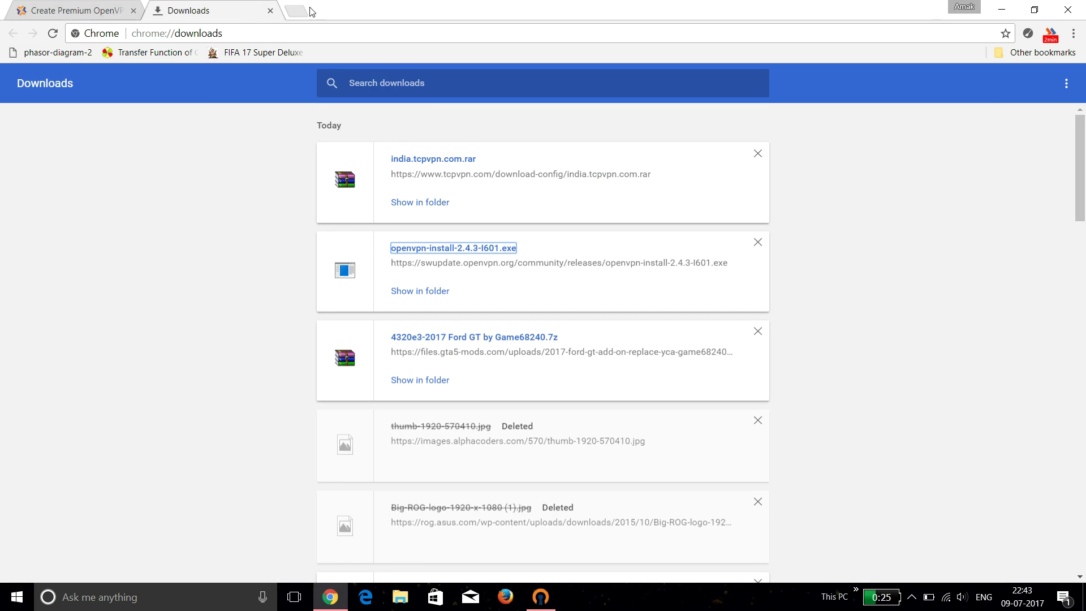
{"action": "left_click", "coordinate": [302, 14]}
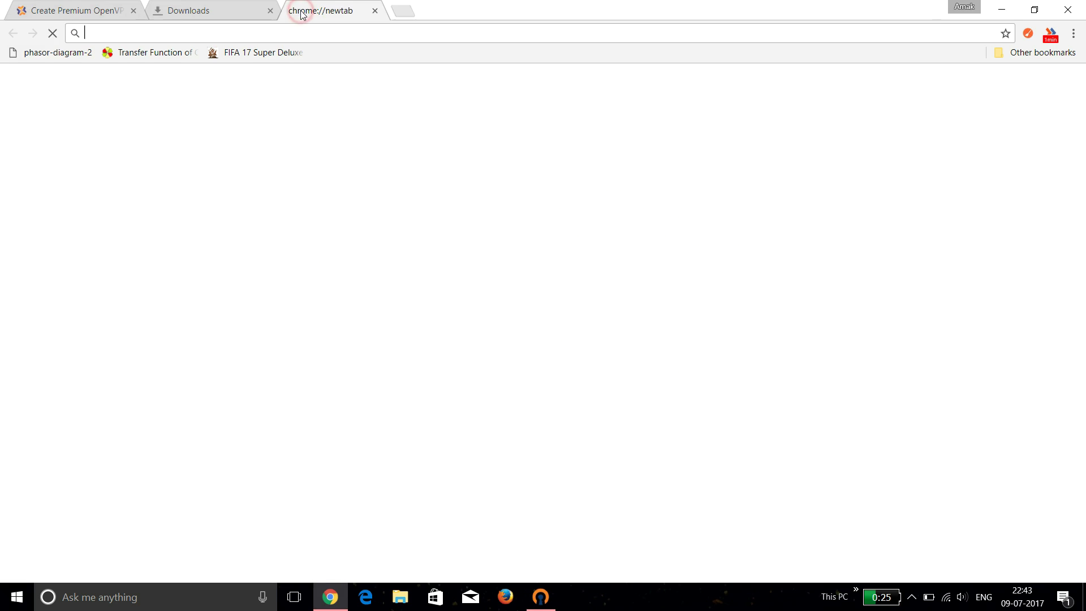
{"action": "type", "text": "whats my ip"}
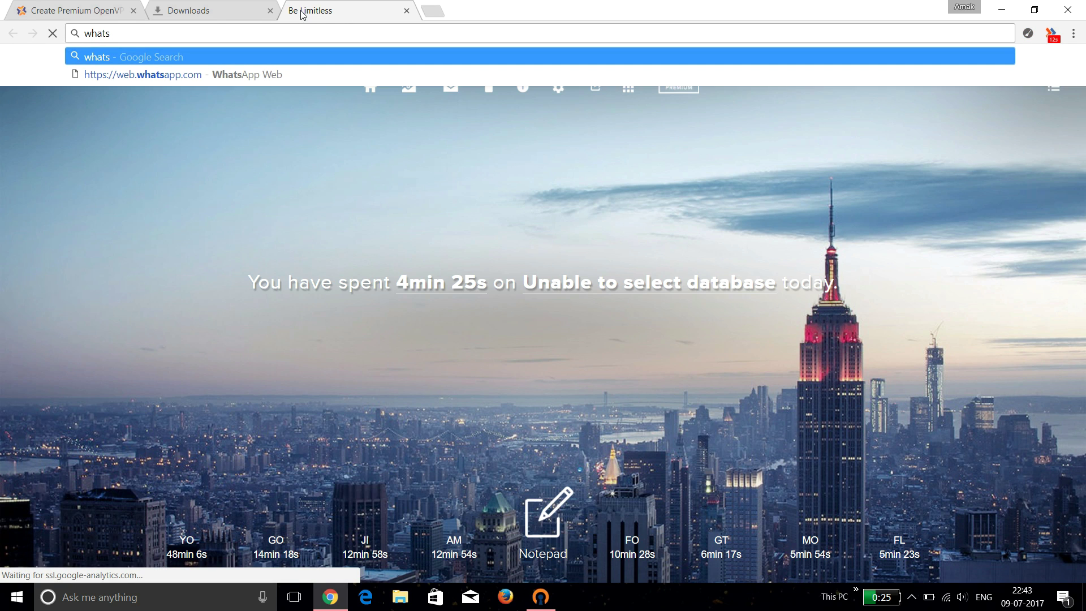
{"action": "key", "text": "Return"}
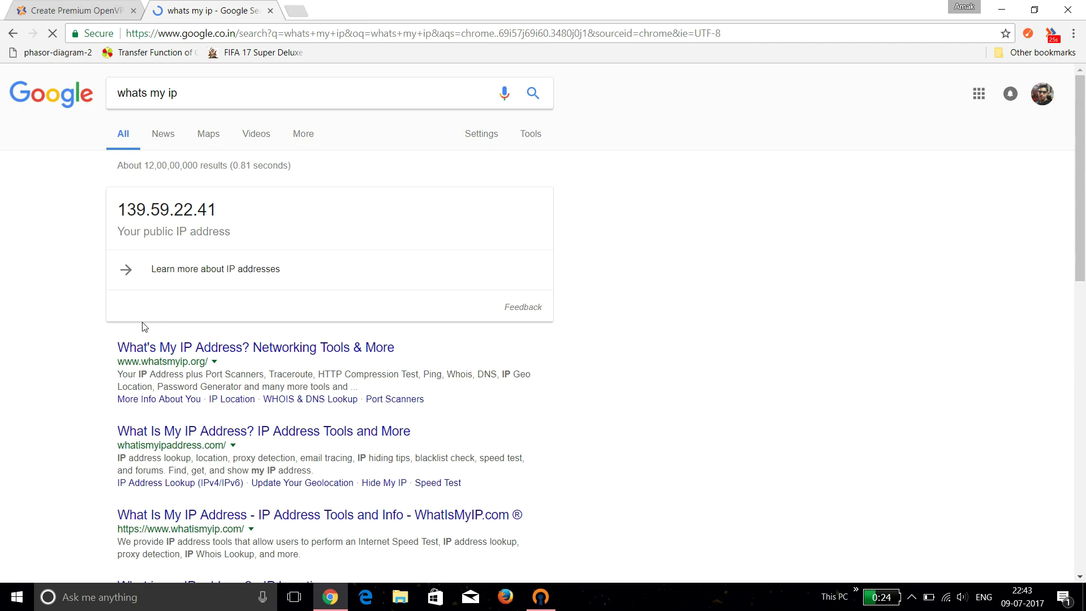
- Compare the VPN server's IP on the tcpvpn page with the reported public IP 139.59.22.41
{"action": "left_click", "coordinate": [55, 15]}
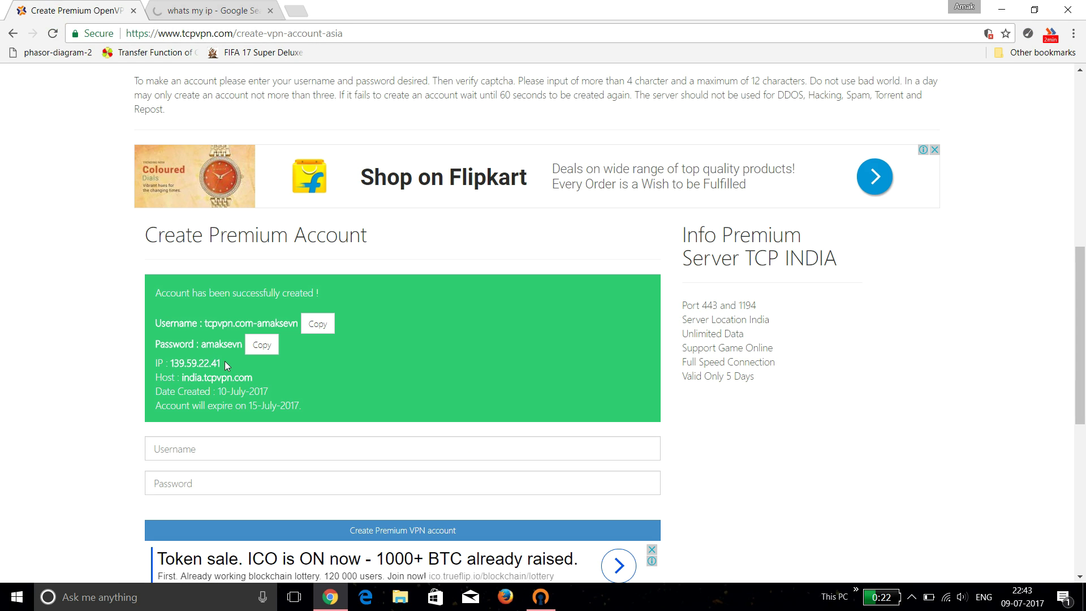
{"action": "left_click_drag", "start_coordinate": [225, 361], "coordinate": [164, 362]}
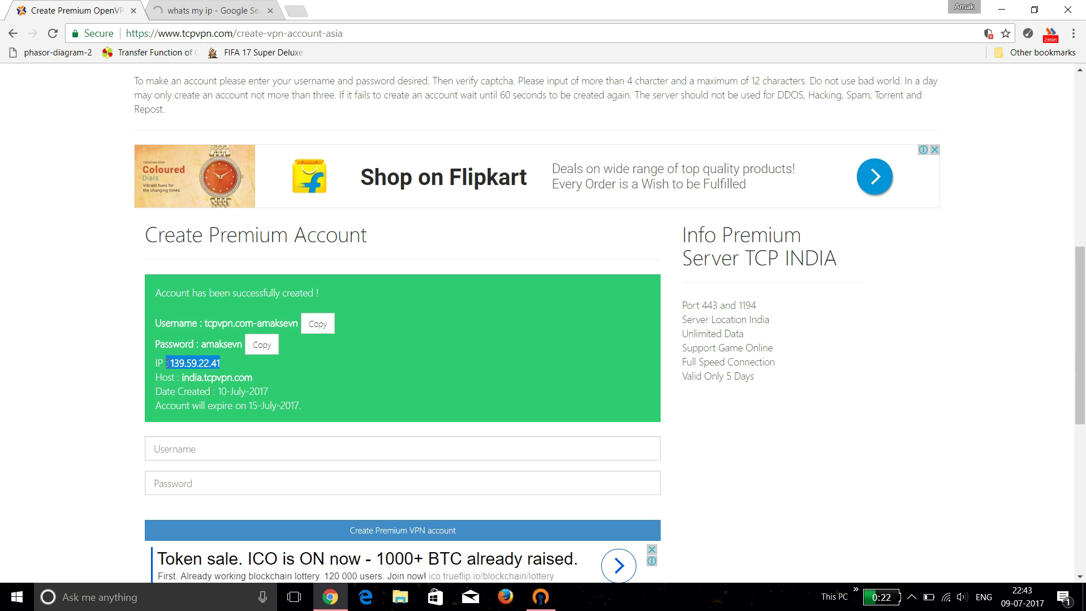
{"action": "left_click", "coordinate": [231, 7]}
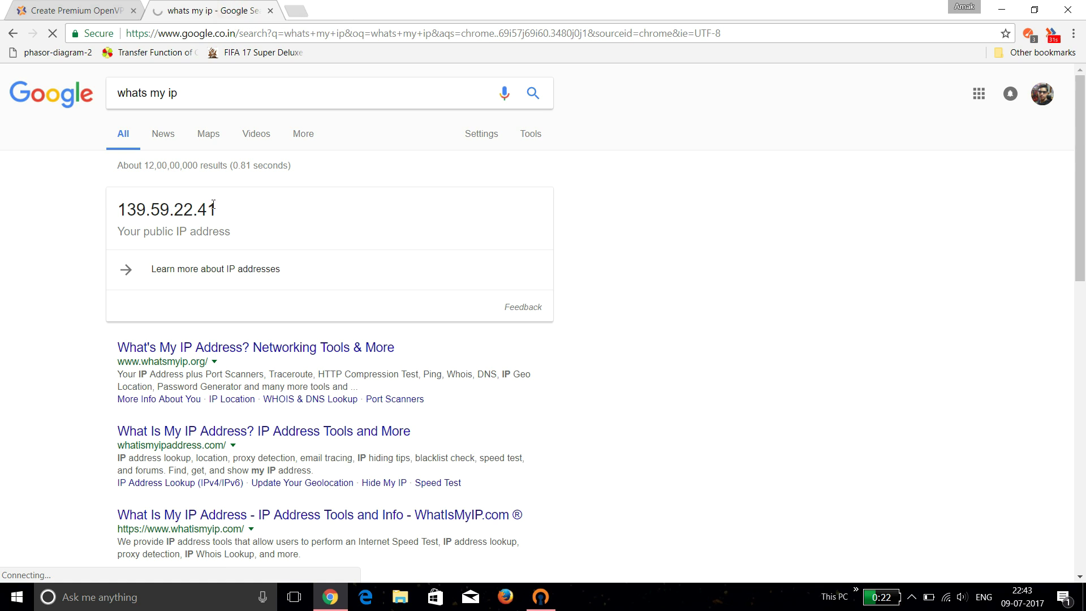
{"action": "left_click_drag", "start_coordinate": [222, 211], "coordinate": [109, 216]}
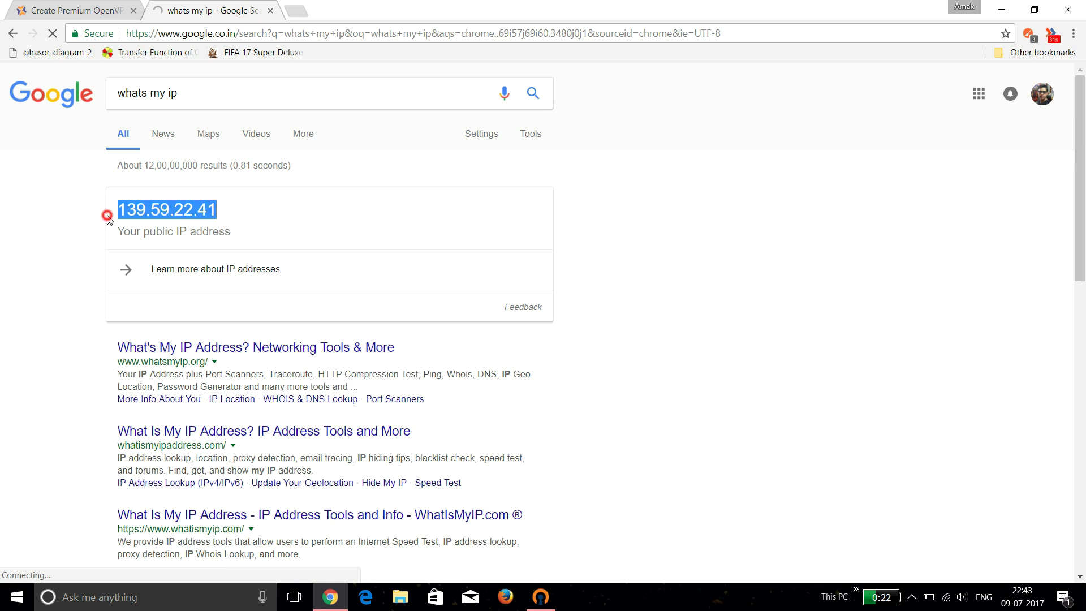
{"action": "left_click", "coordinate": [107, 217]}
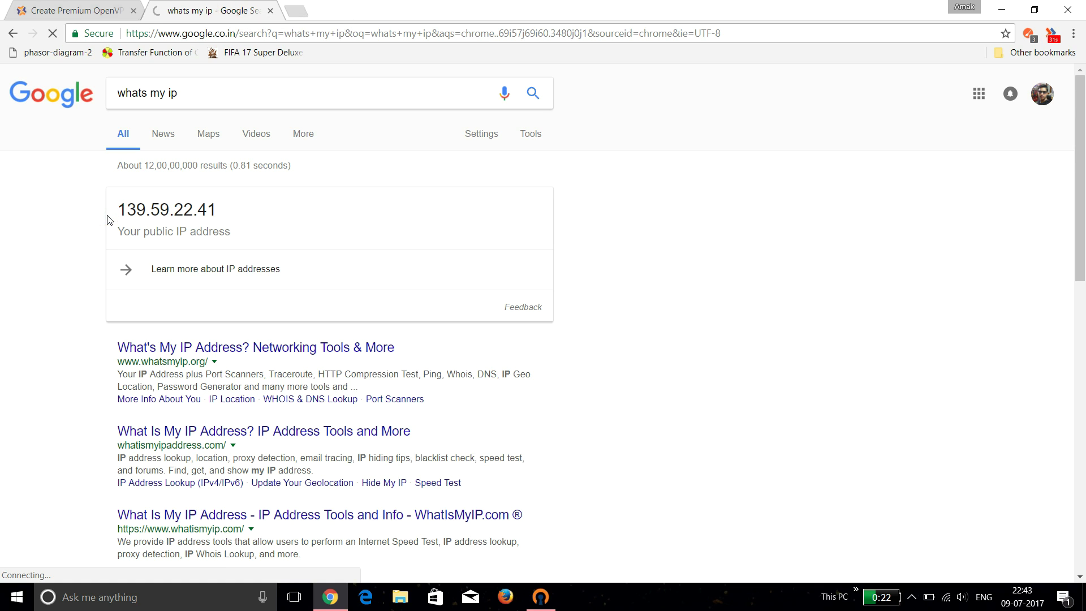
- Close both Chrome tabs to exit Chrome, and hide the OpenVPN connection window
{"action": "left_click", "coordinate": [134, 11]}
{"action": "left_click", "coordinate": [134, 11]}
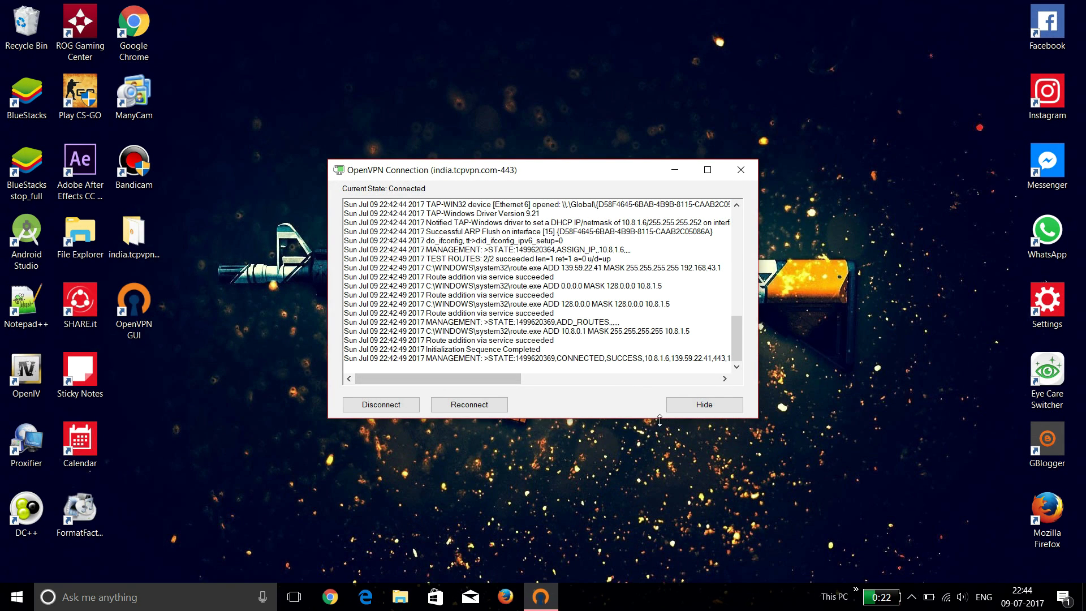
{"action": "left_click", "coordinate": [683, 401]}
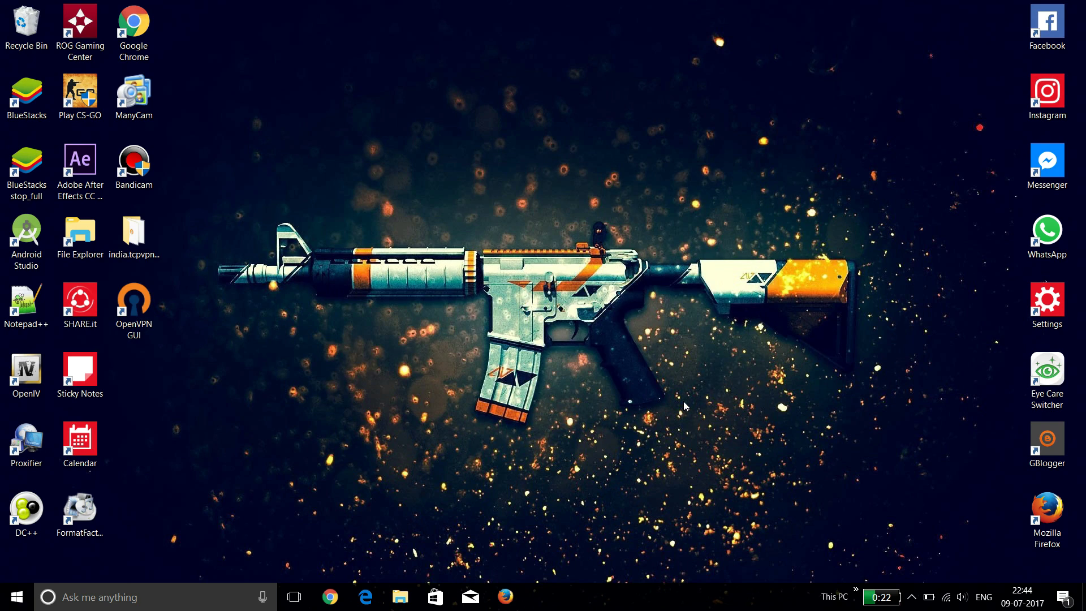